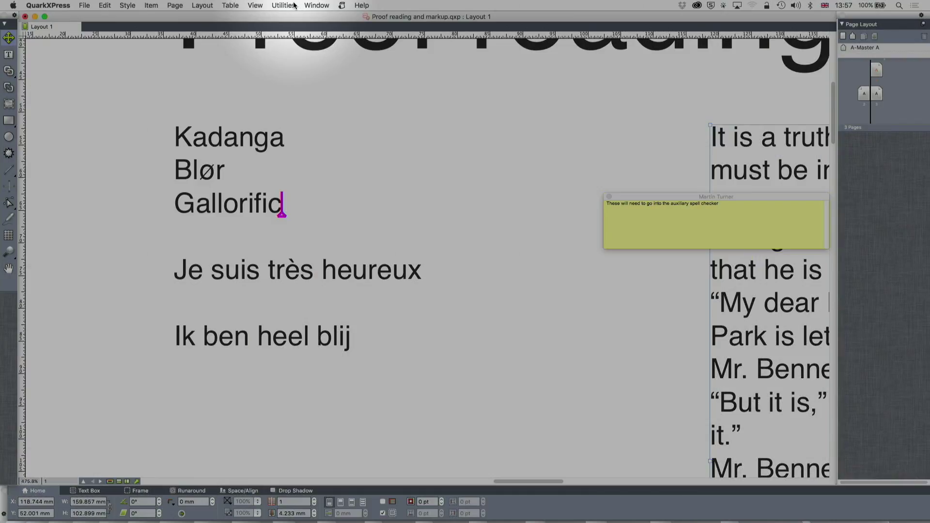
Create a new auxiliary spelling dictionary named Brand2.
click(291, 6)
mouse_move(289, 38)
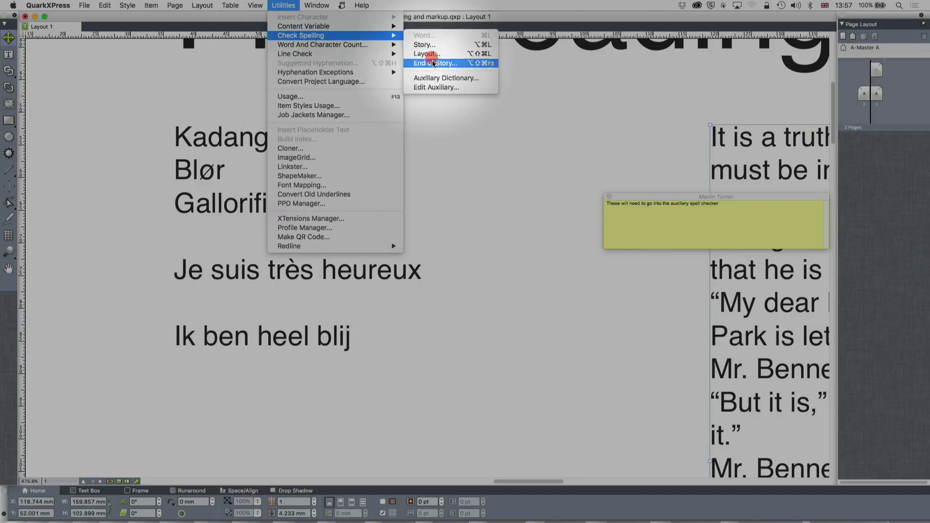
click(432, 79)
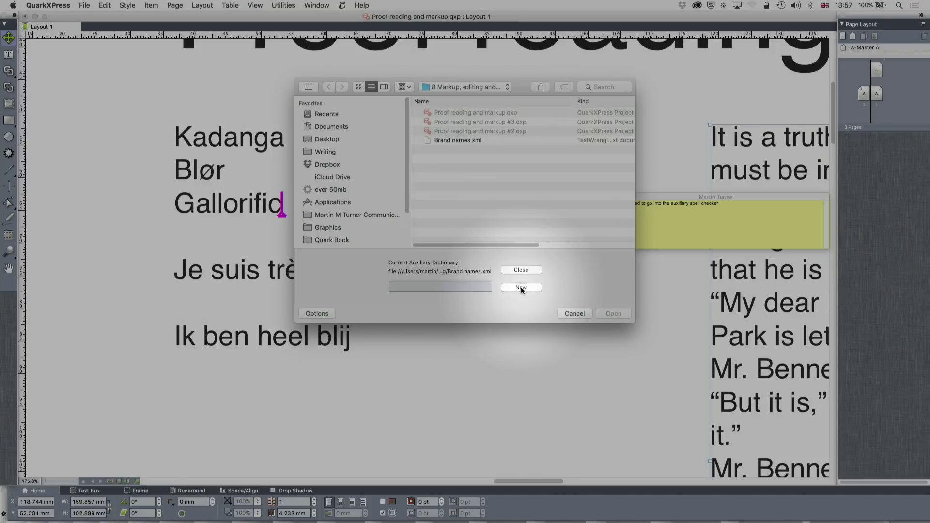
click(429, 287)
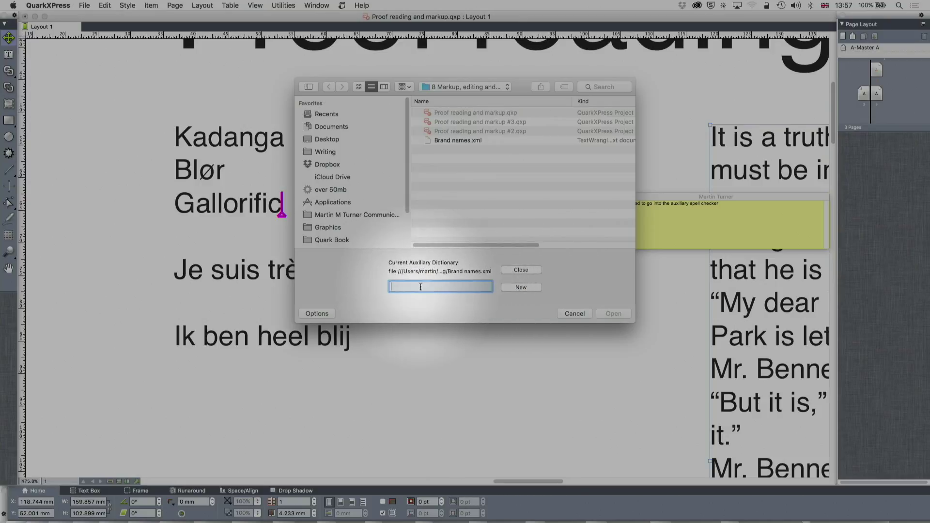
text(Brand2)
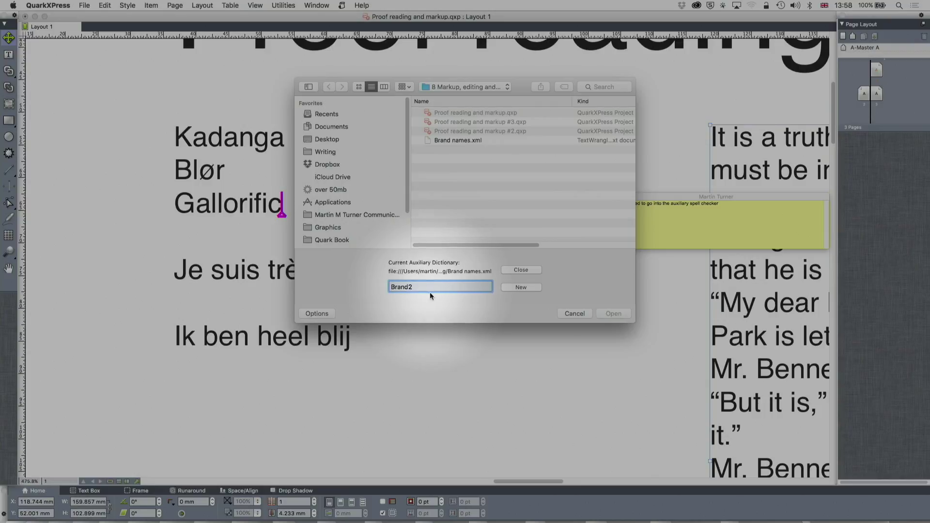
click(520, 288)
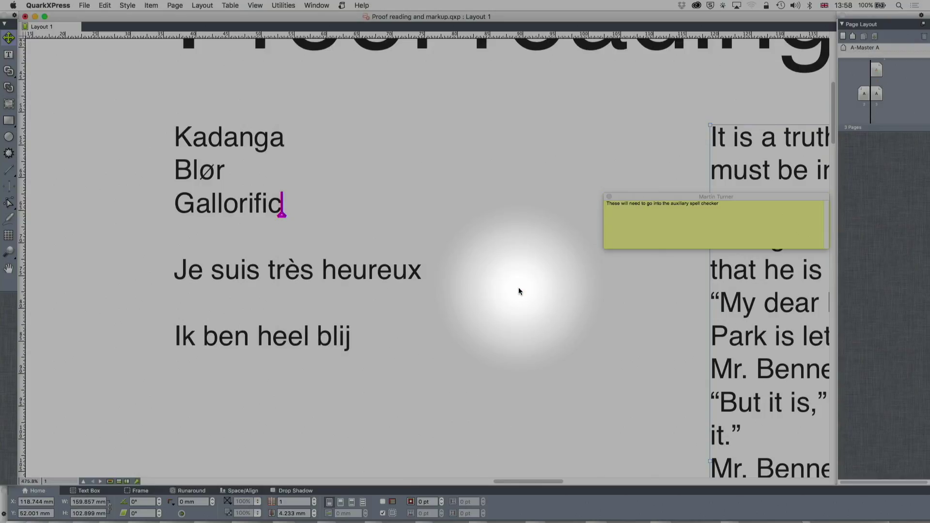
Copy the word Kadanga from the text, add it to the auxiliary dictionary and save the dictionary.
click(284, 6)
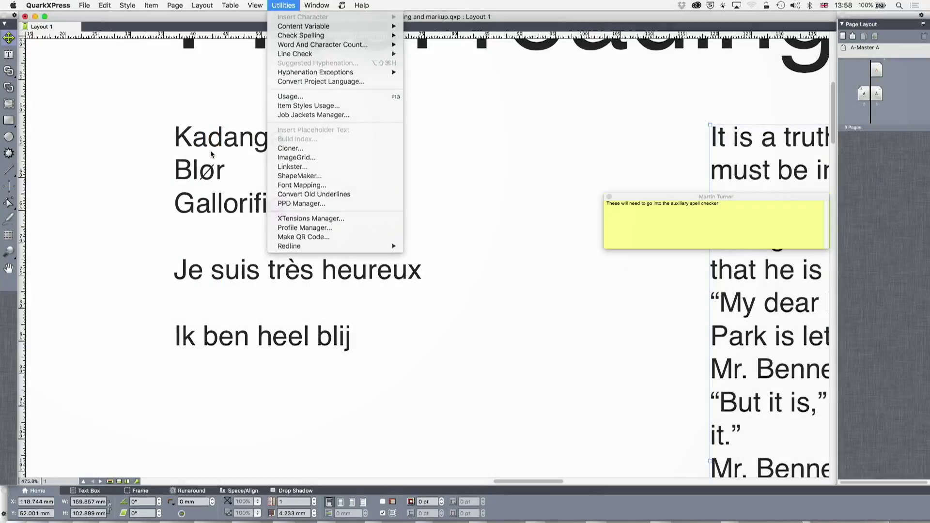
click(253, 169)
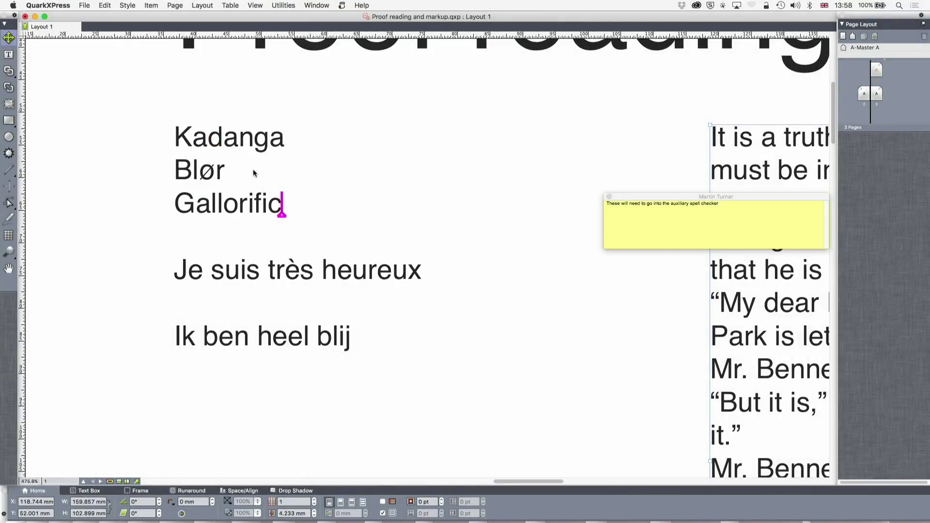
double_click(274, 134)
drag(284, 138, 162, 138)
key(super+c)
click(291, 6)
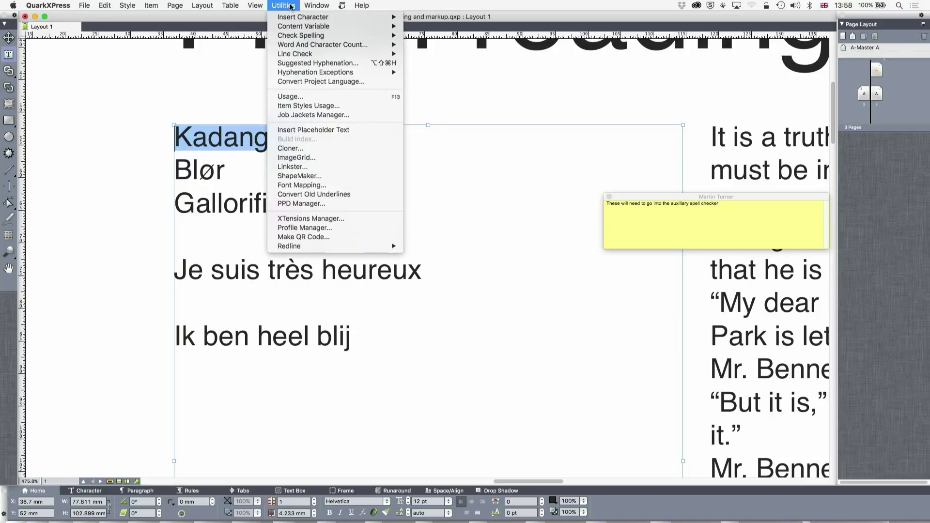
mouse_move(303, 36)
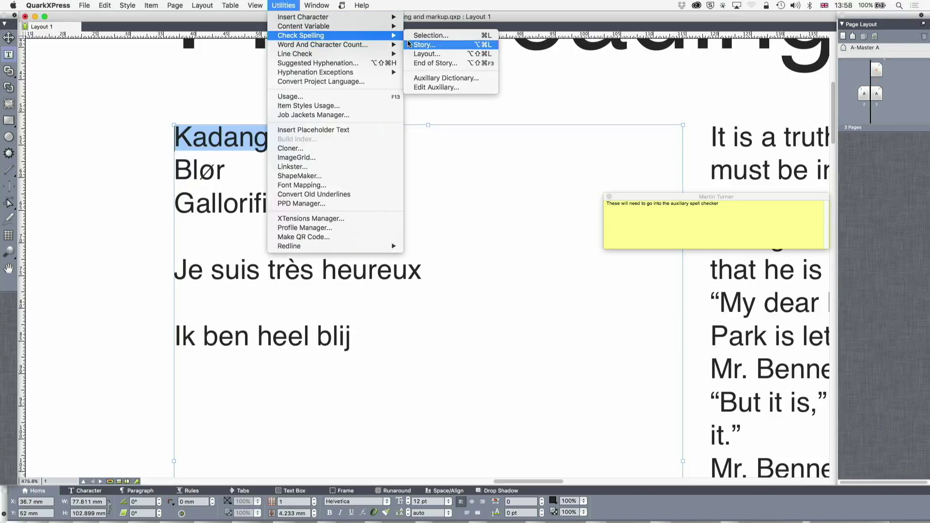
click(420, 88)
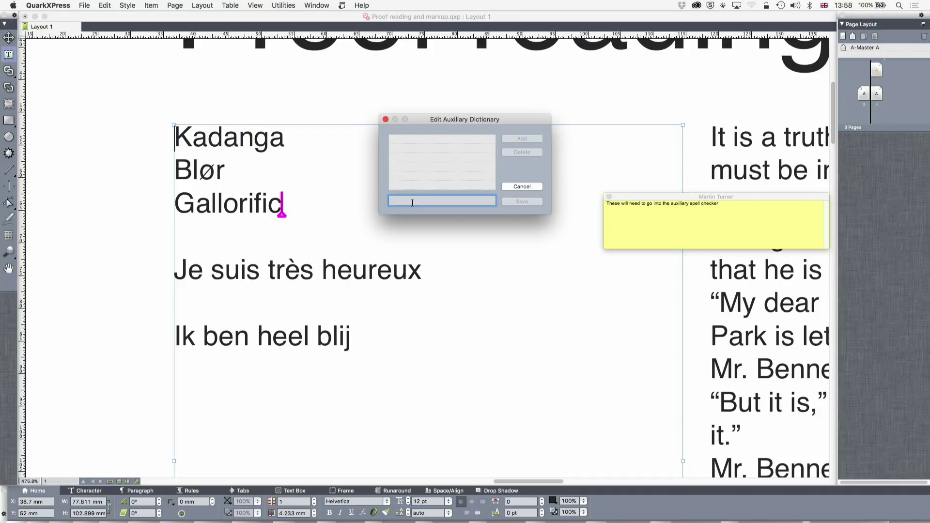
key(super+v)
click(517, 139)
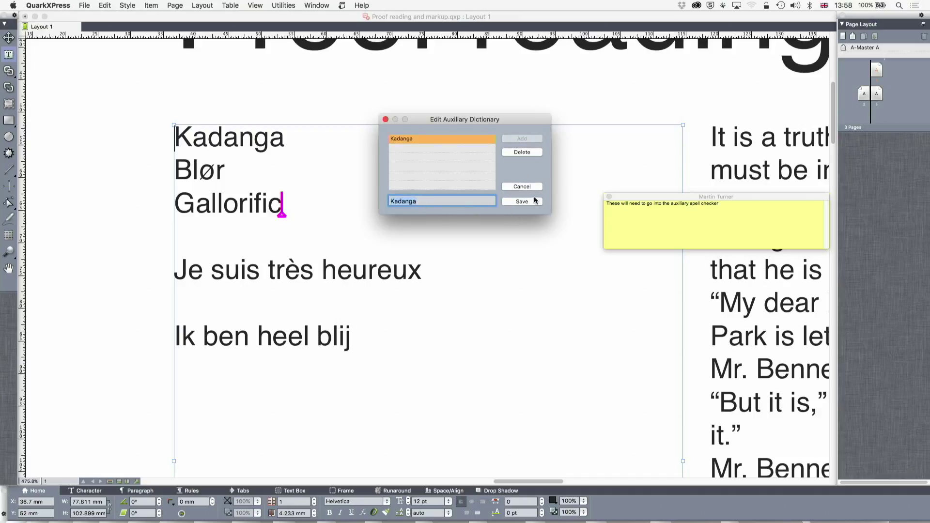
click(522, 201)
drag(234, 173, 167, 174)
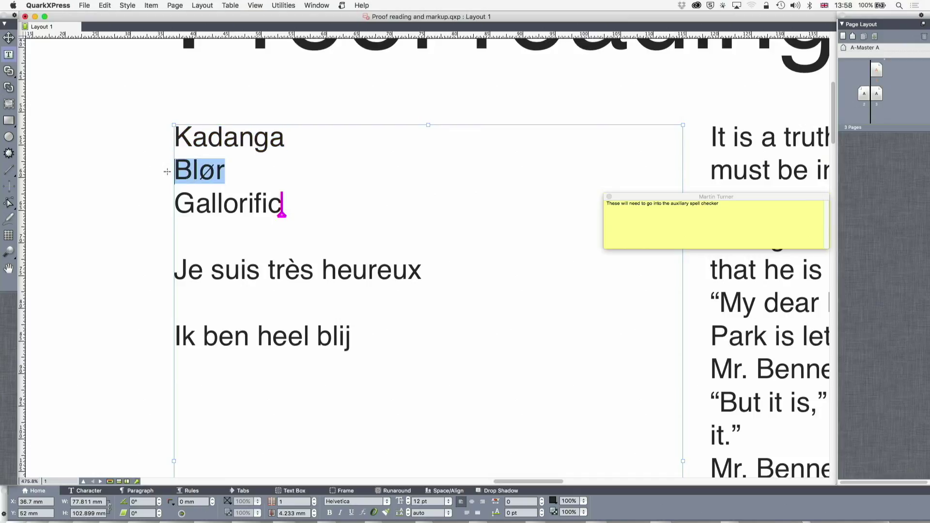
click(317, 5)
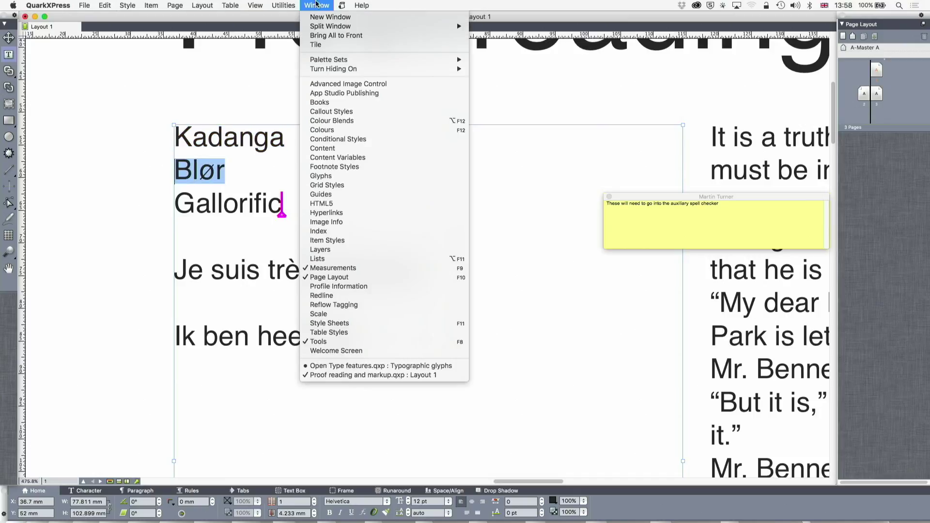
mouse_move(283, 5)
mouse_move(359, 35)
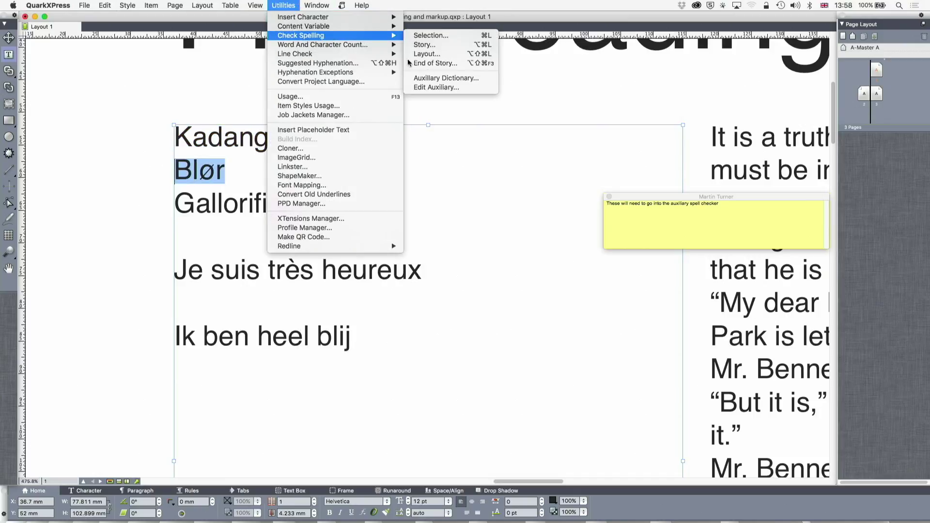
click(428, 77)
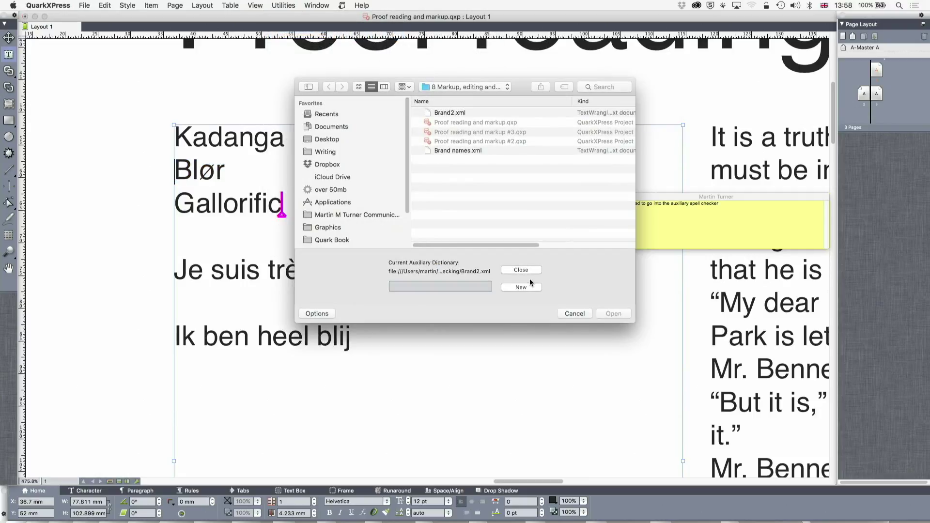
click(524, 270)
Add the word Blør to the auxiliary dictionary and save the dictionary.
click(283, 5)
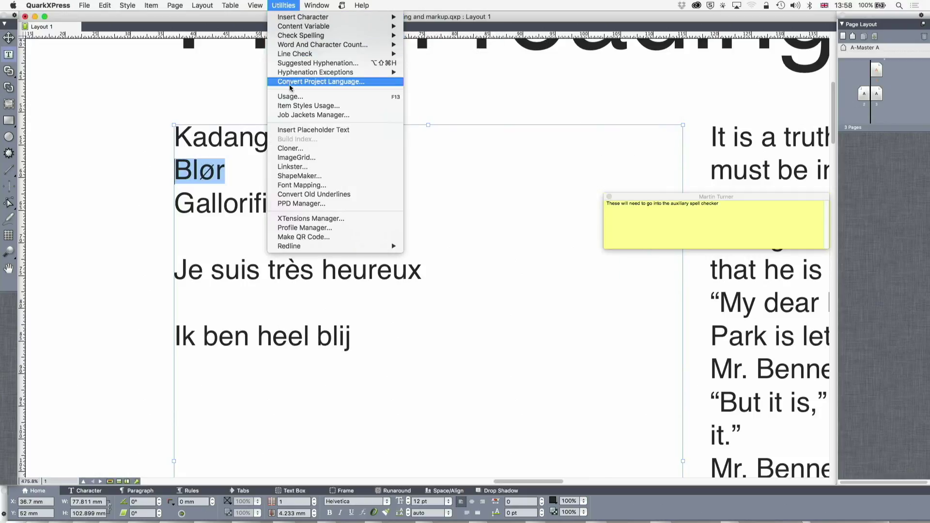
mouse_move(301, 36)
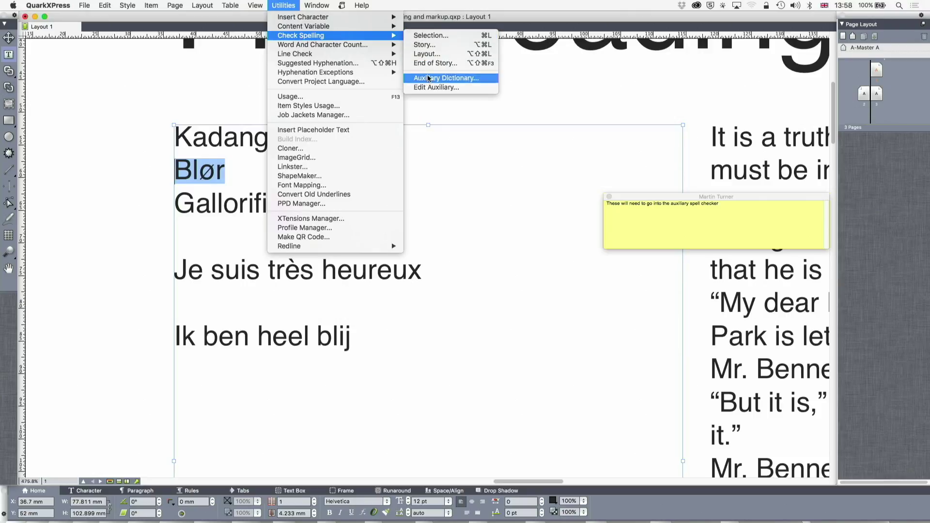
click(429, 87)
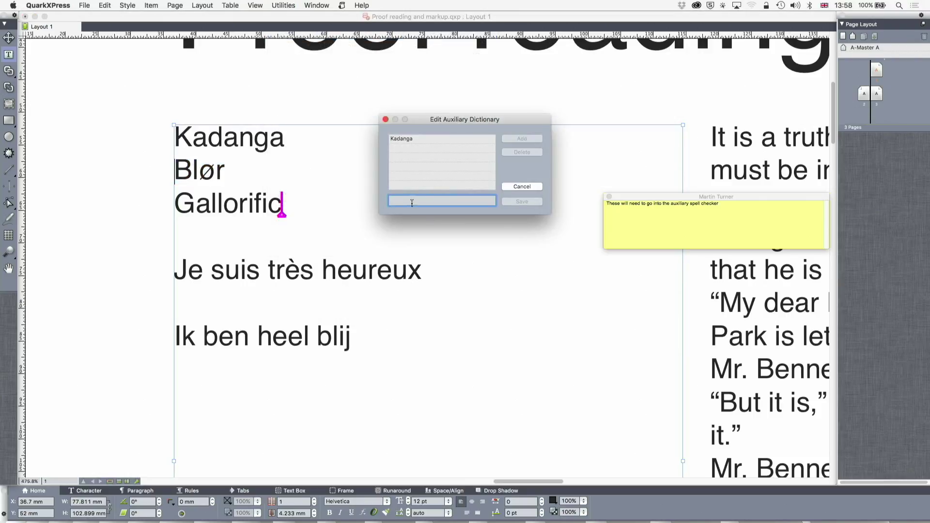
text(Blør)
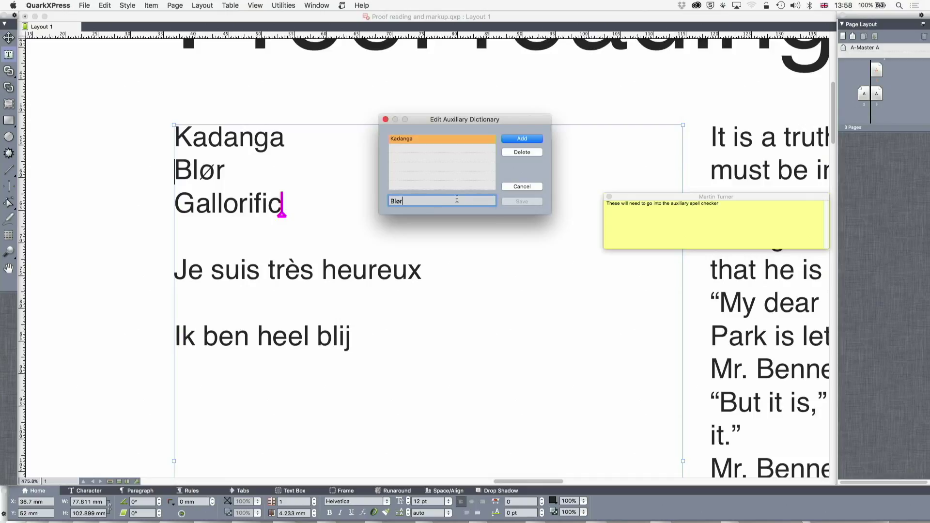
click(533, 139)
click(522, 202)
drag(283, 205, 173, 206)
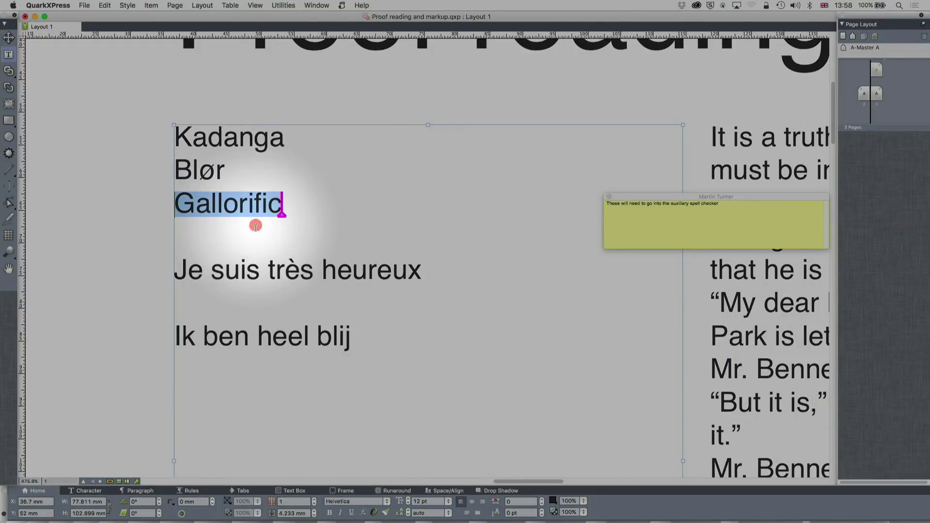
click(284, 6)
mouse_move(296, 27)
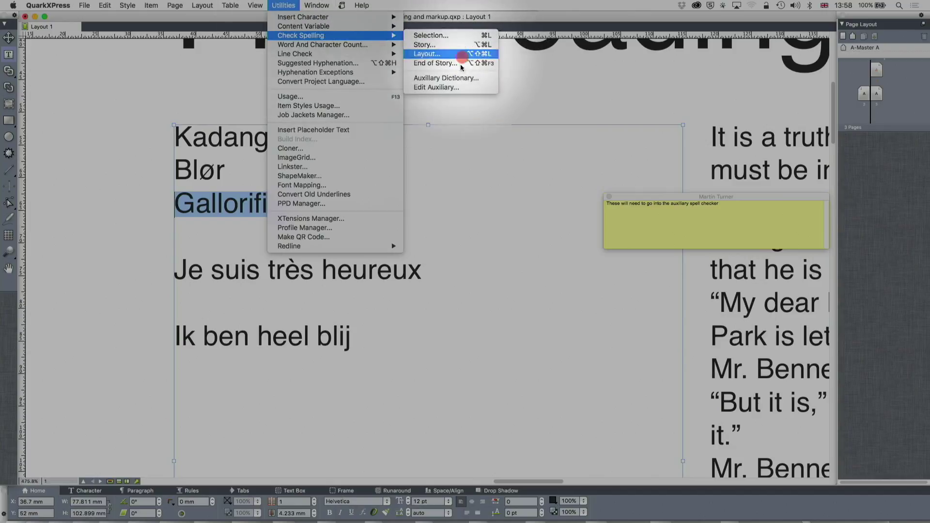
click(453, 88)
click(411, 198)
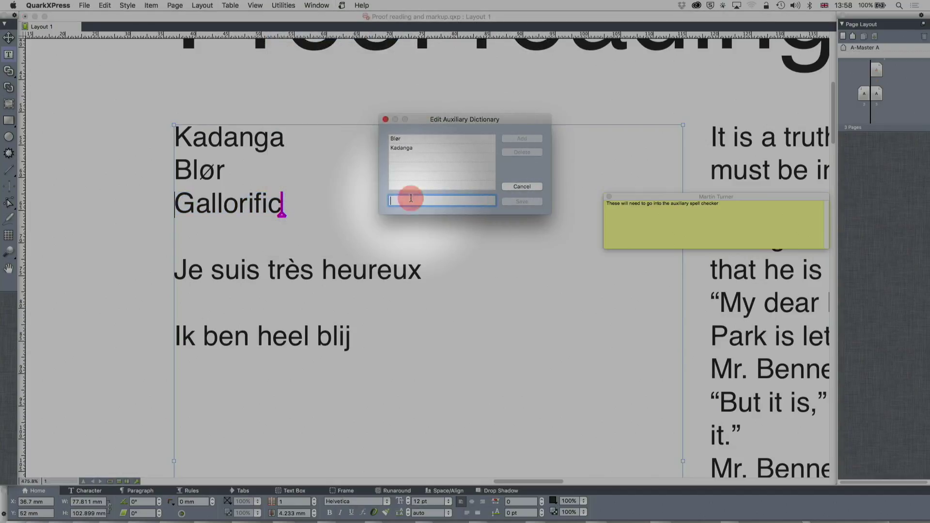
text(Blør)
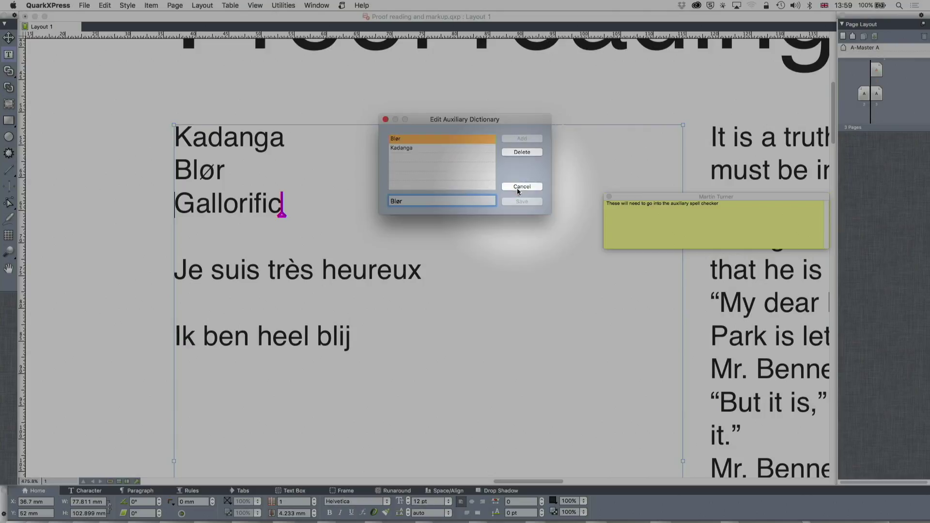
click(522, 186)
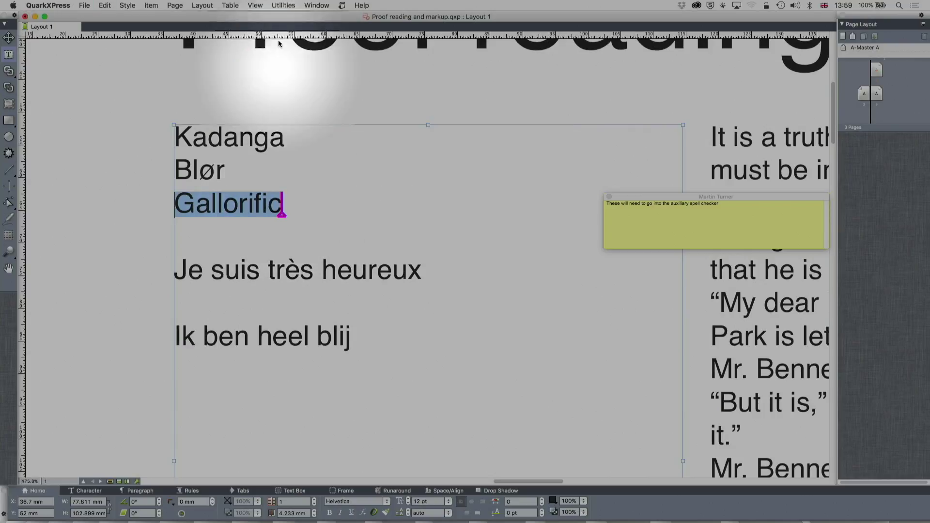
Add the word Gallorific to the auxiliary dictionary and save the dictionary.
click(284, 6)
mouse_move(368, 35)
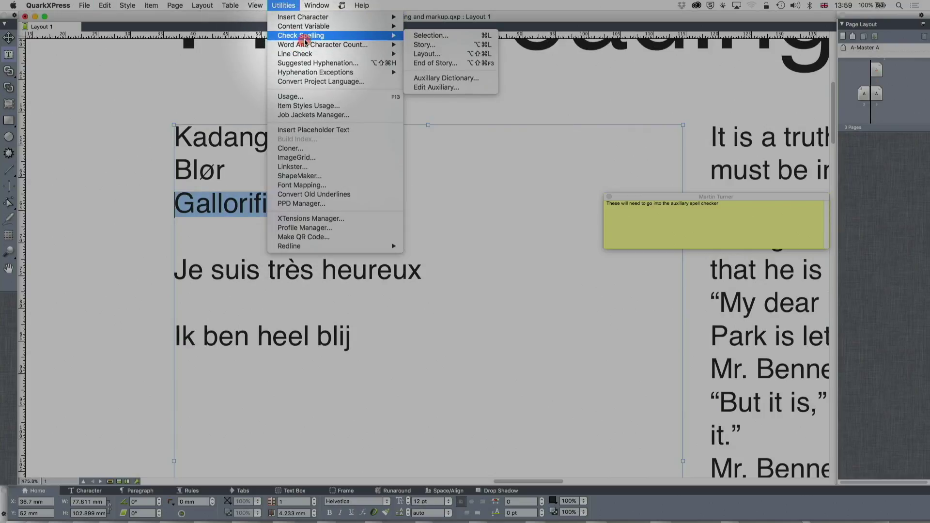
click(436, 87)
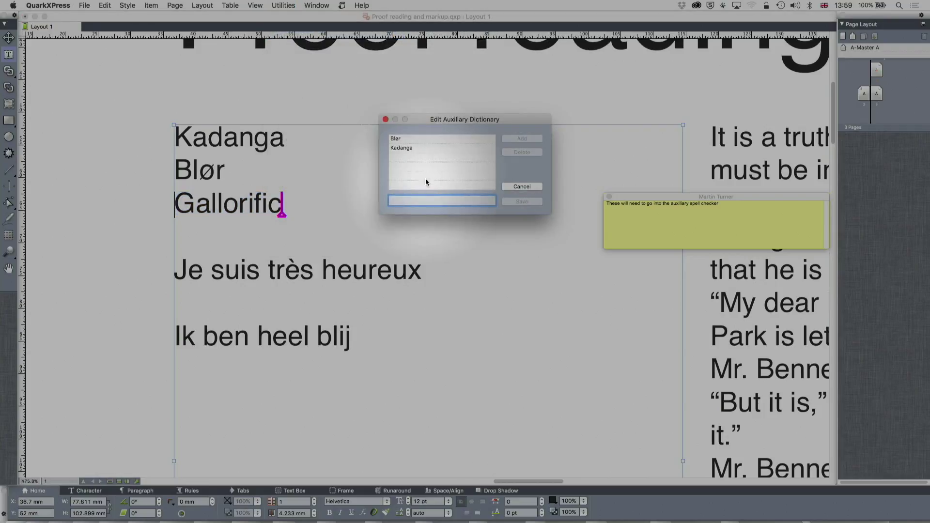
text(Gallorific)
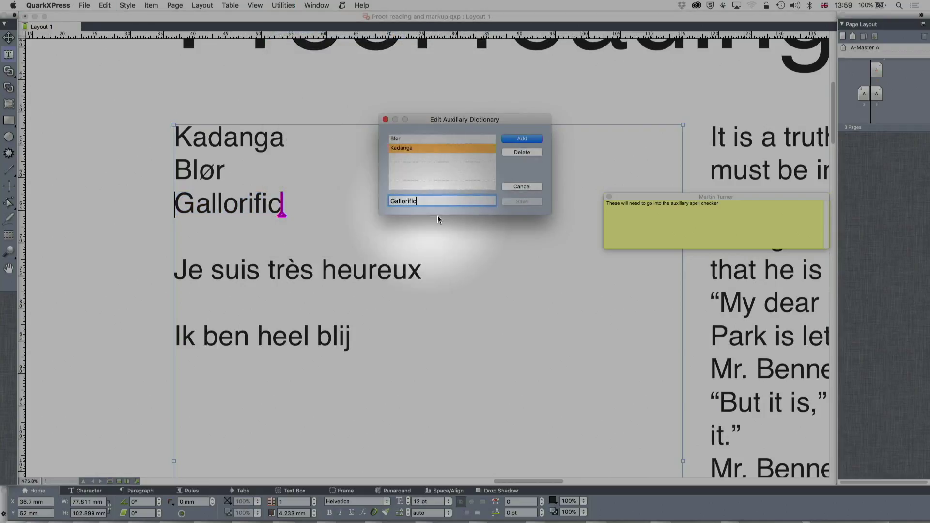
click(520, 139)
click(523, 201)
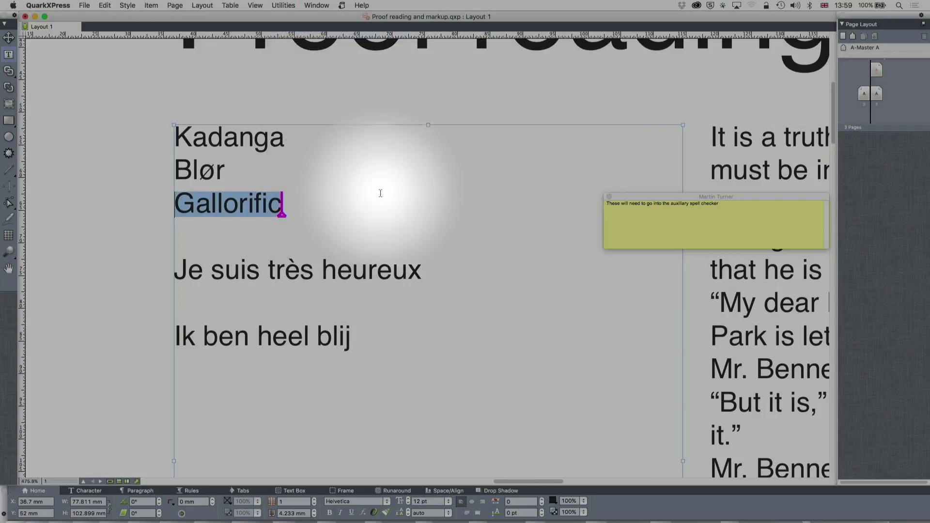
Run a spelling check on the whole story containing the brand names and close the check.
click(255, 153)
click(284, 5)
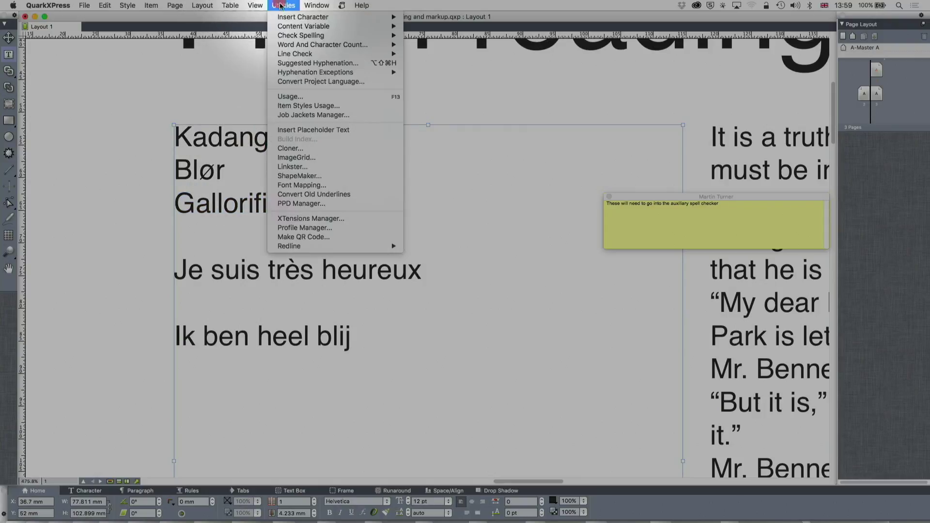
mouse_move(329, 38)
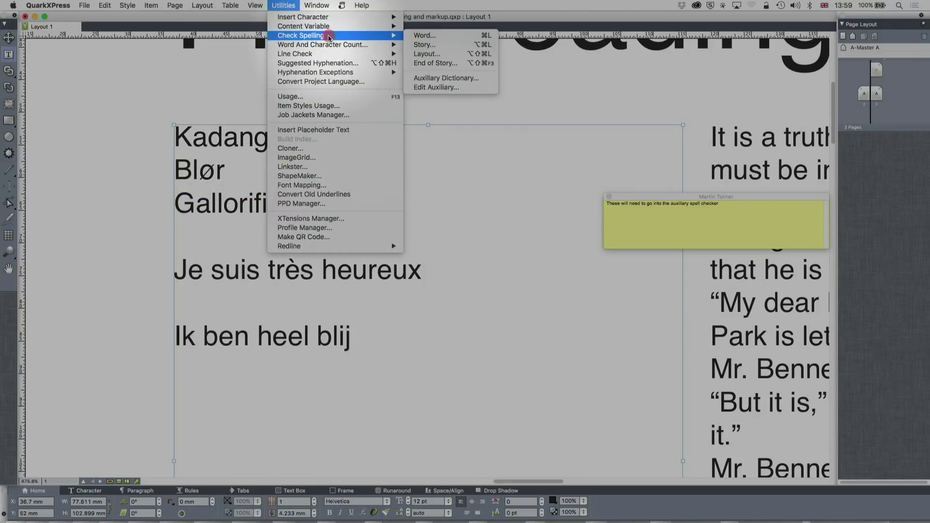
click(447, 44)
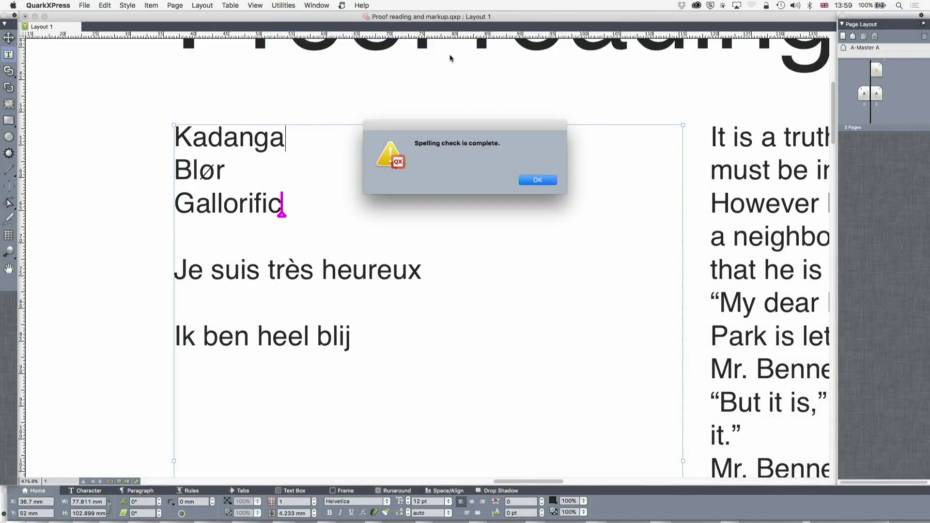
click(545, 181)
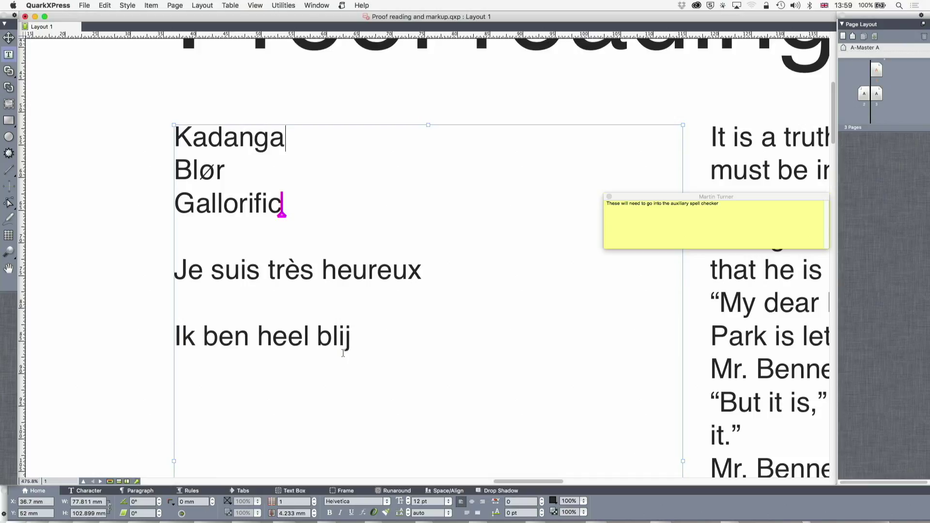
Check which language is assigned to the phrase "Je suis très heureux" and to the phrase "Ik ben heel blij".
drag(423, 274, 169, 277)
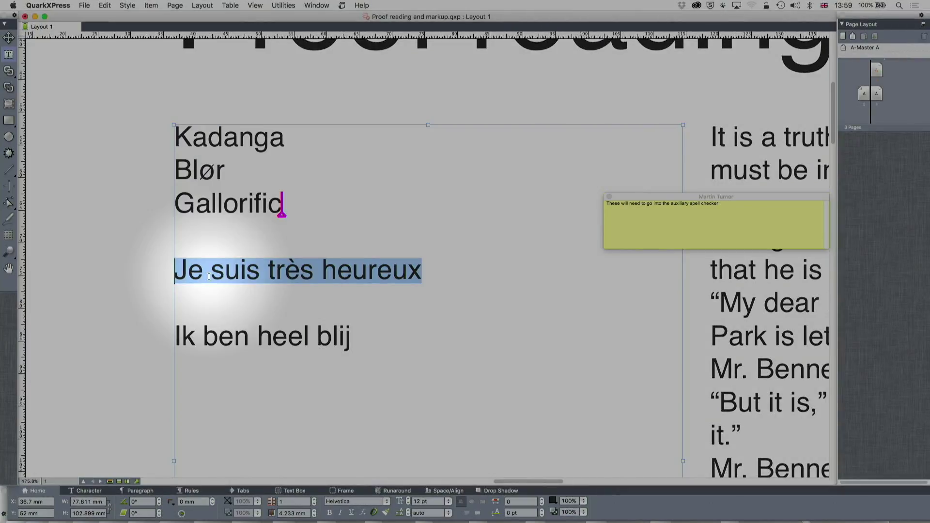
click(88, 491)
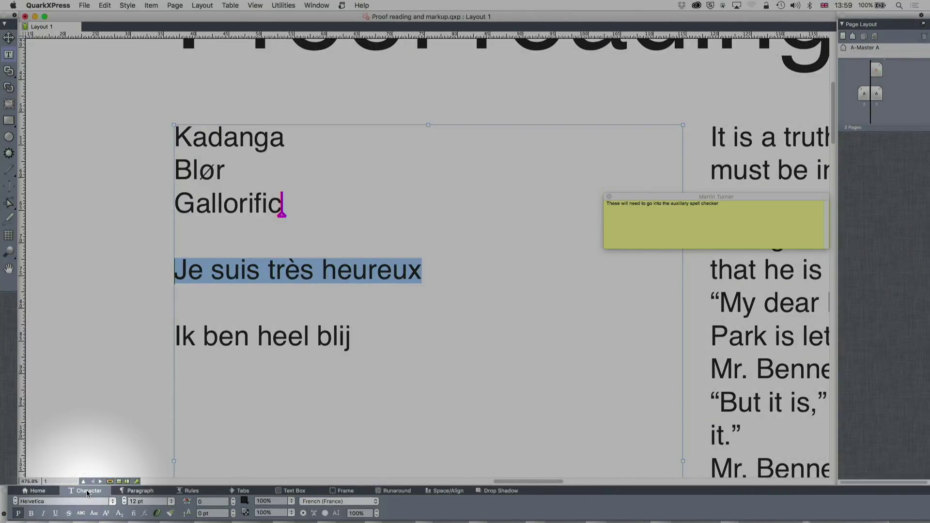
click(322, 502)
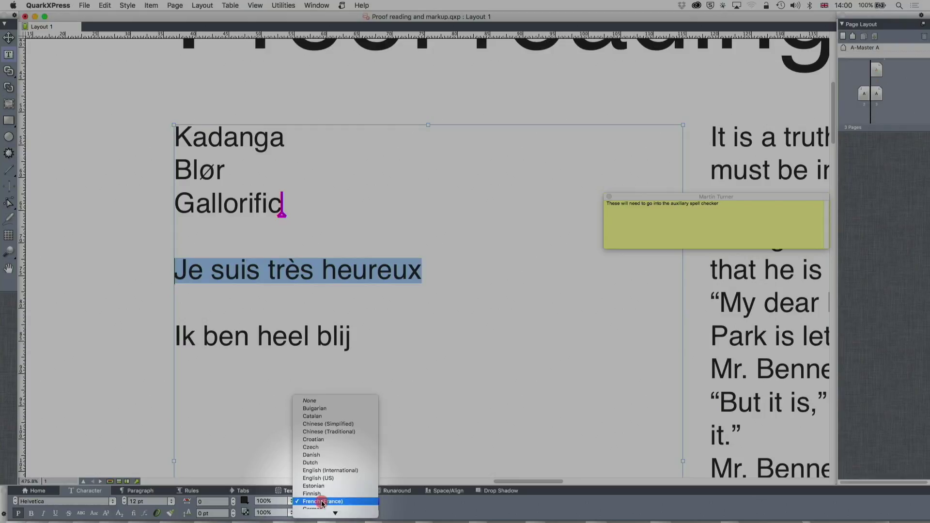
click(322, 502)
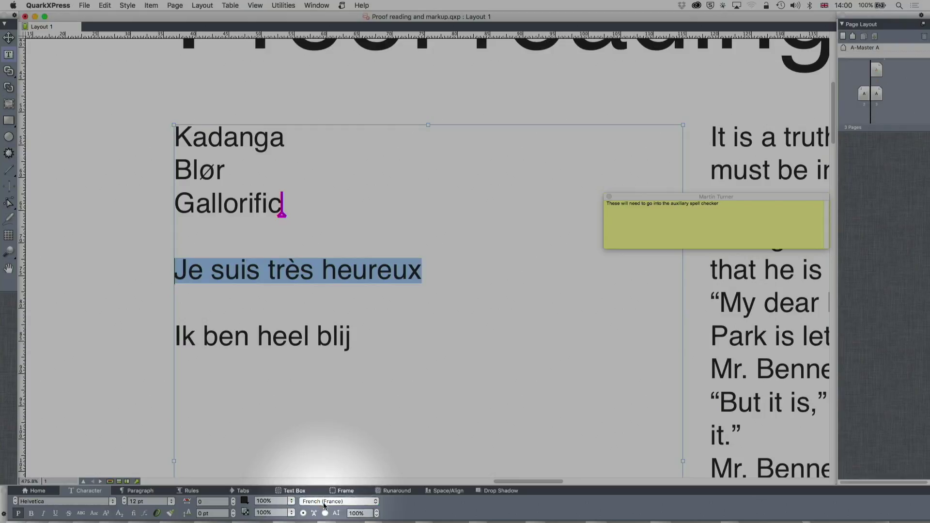
drag(348, 347, 174, 344)
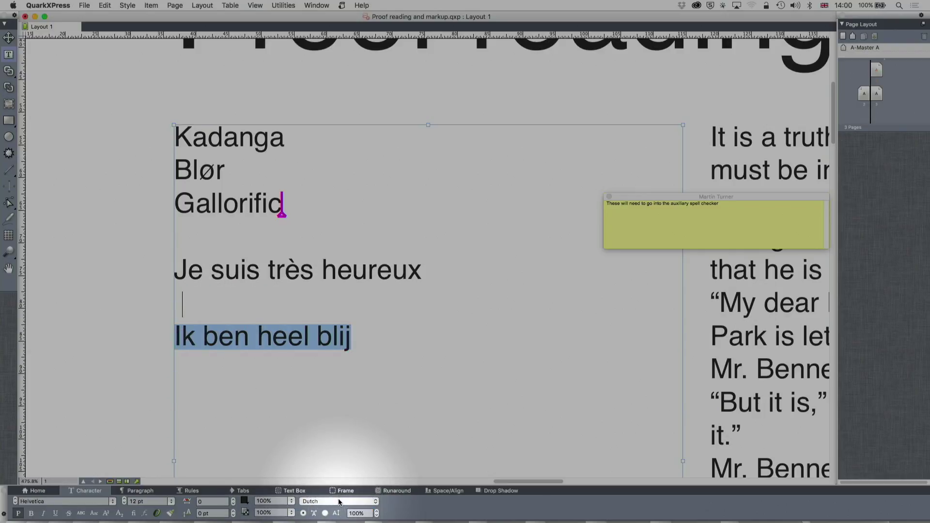
click(349, 334)
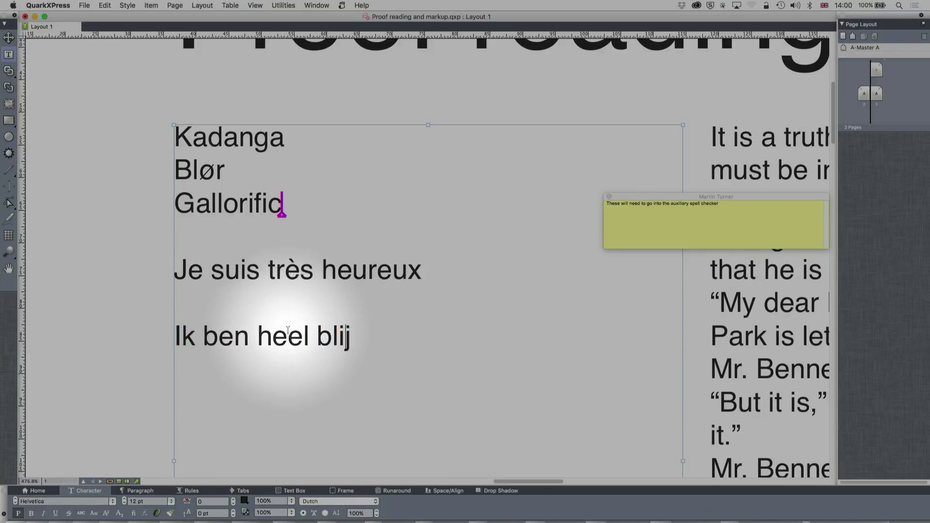
Introduce deliberate misspellings in the text: "suist" for suis, "hijl" for heel and "Galllorific" for Gallorific.
click(256, 275)
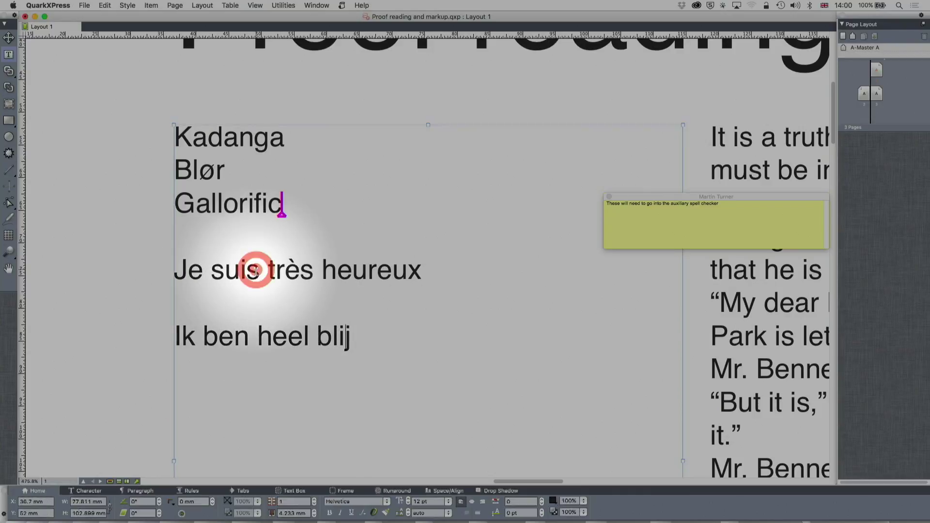
click(256, 275)
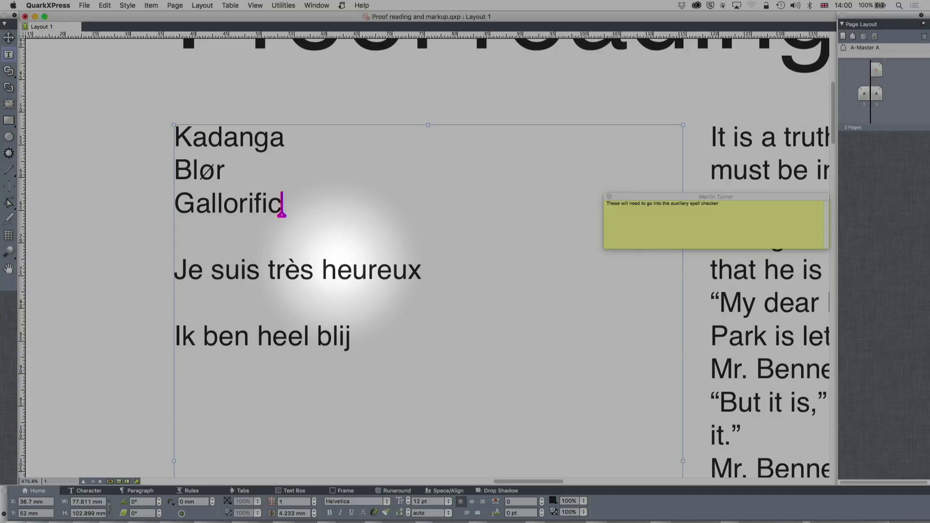
text(t)
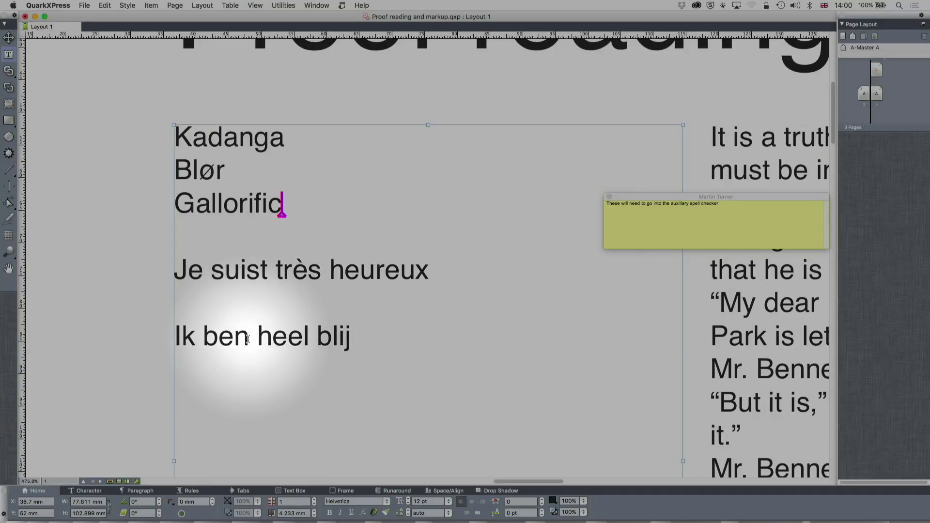
drag(273, 338, 300, 338)
text(ij)
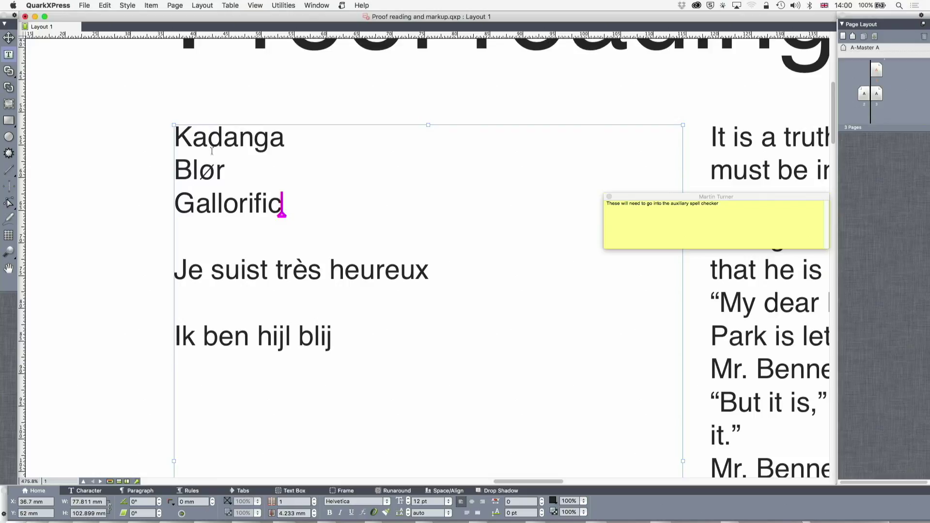
text(l)
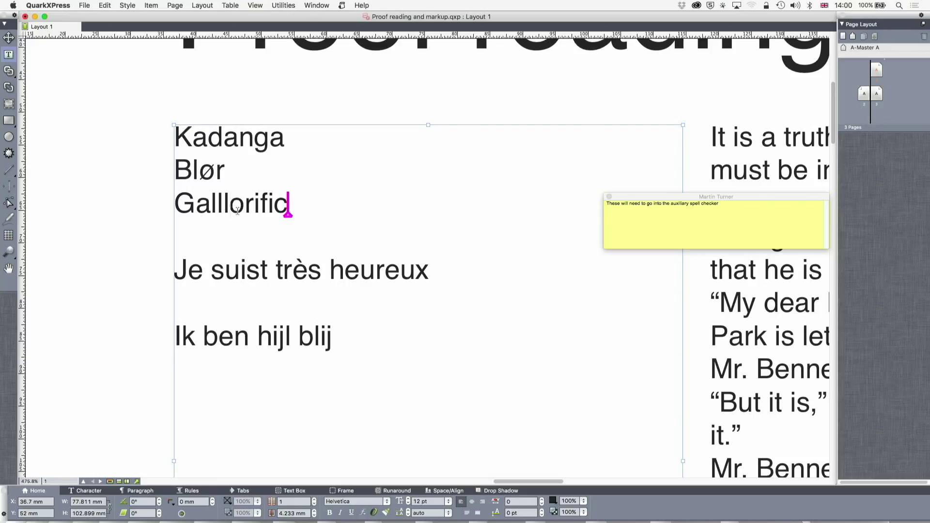
Run a spelling check on the story from its beginning and replace Galllorific with the suggestion Gallorific.
click(181, 136)
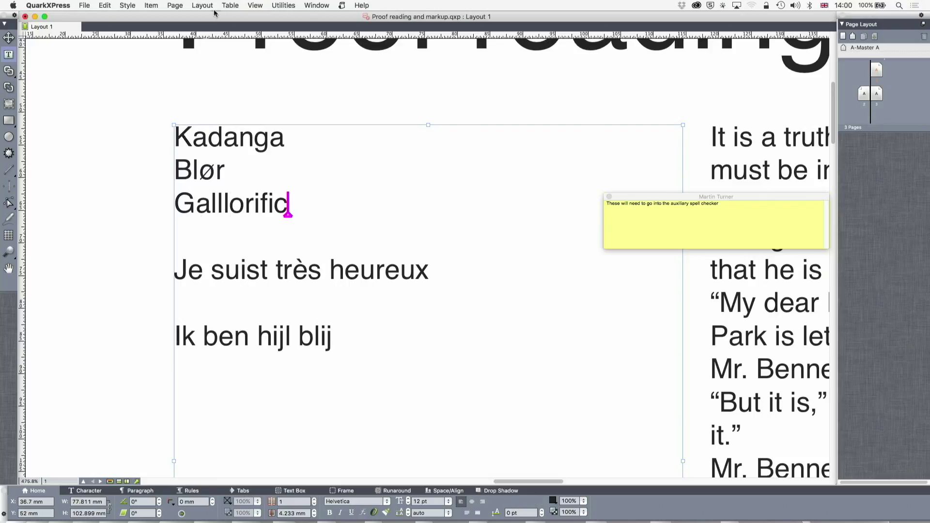
click(283, 6)
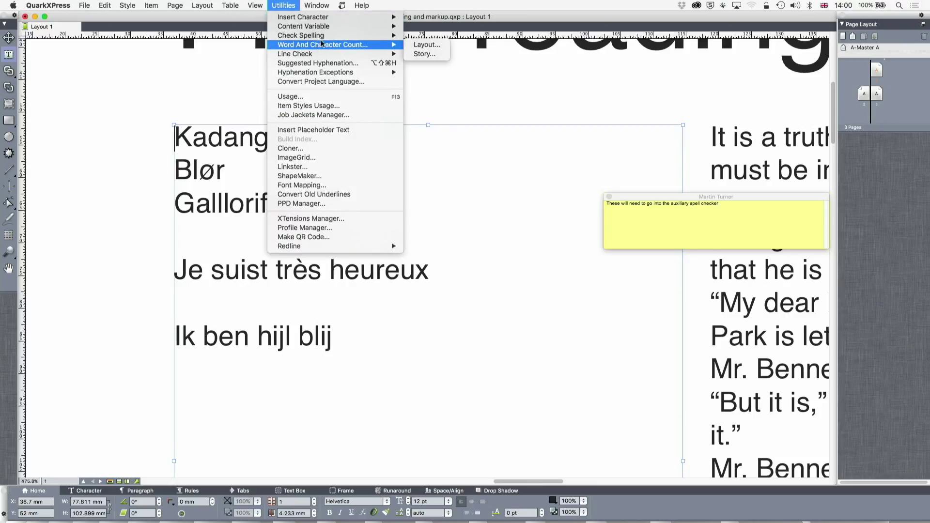
mouse_move(334, 36)
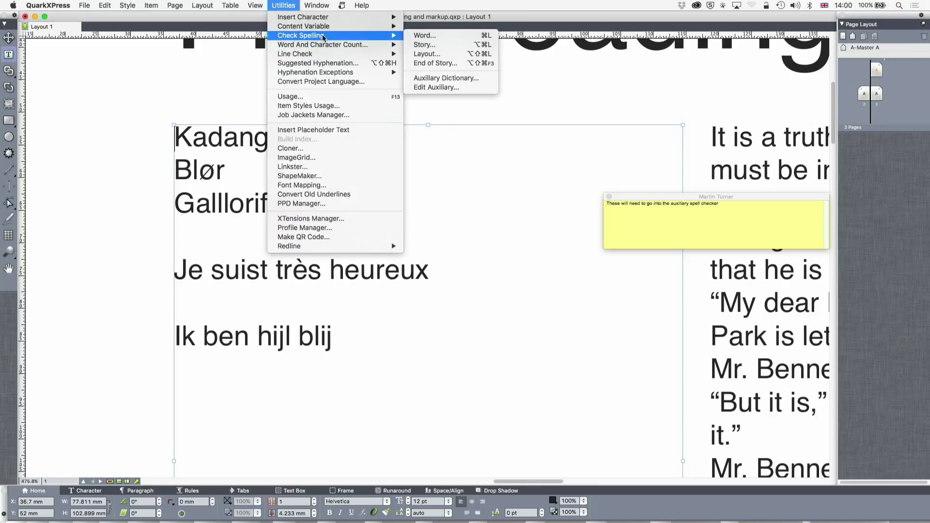
click(422, 45)
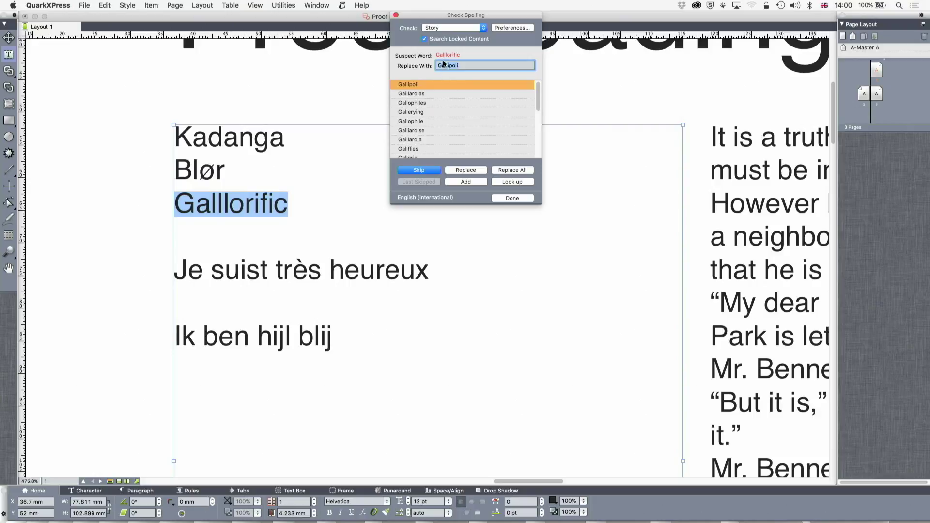
scroll(434, 125, down, 5)
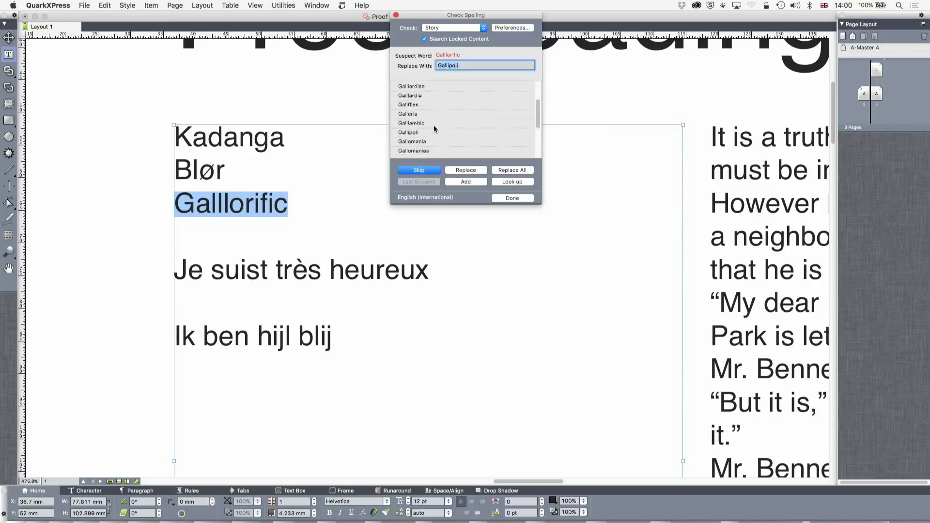
scroll(435, 125, down, 3)
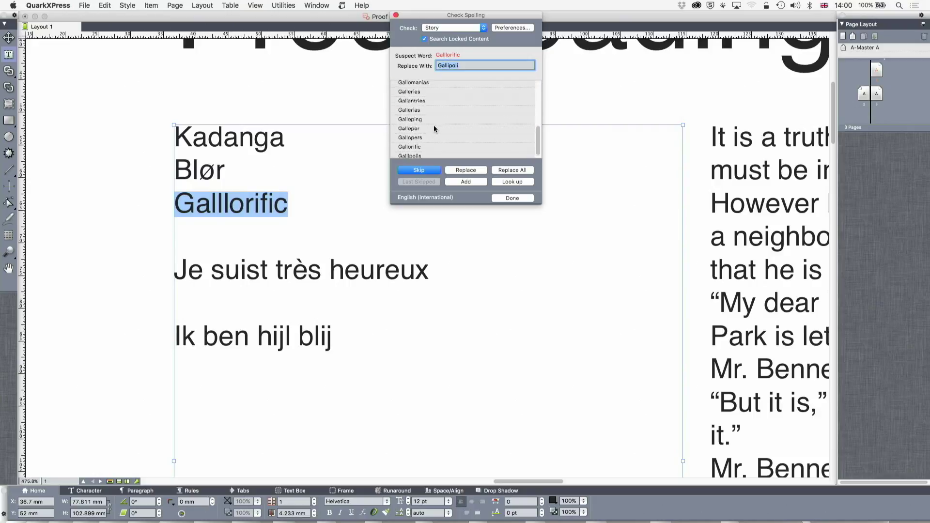
click(410, 144)
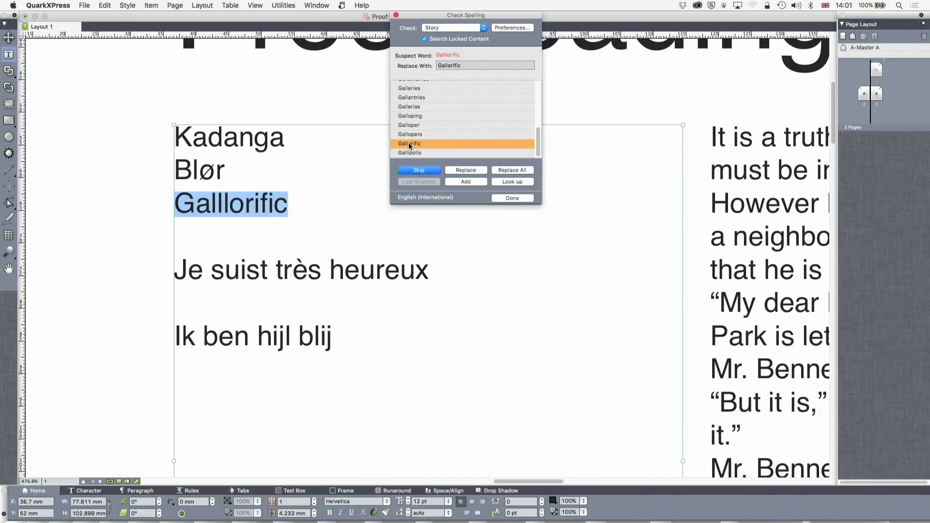
key(XF86MonBrightnessUp)
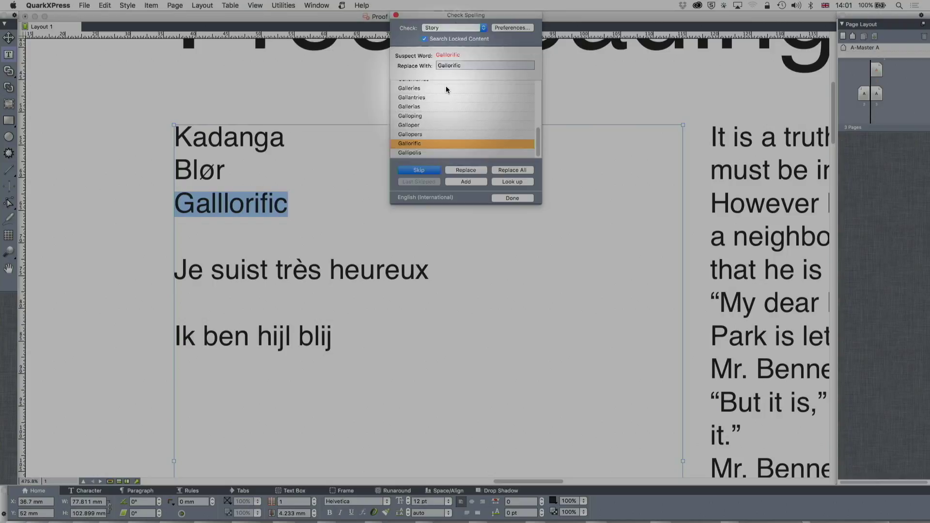
click(478, 172)
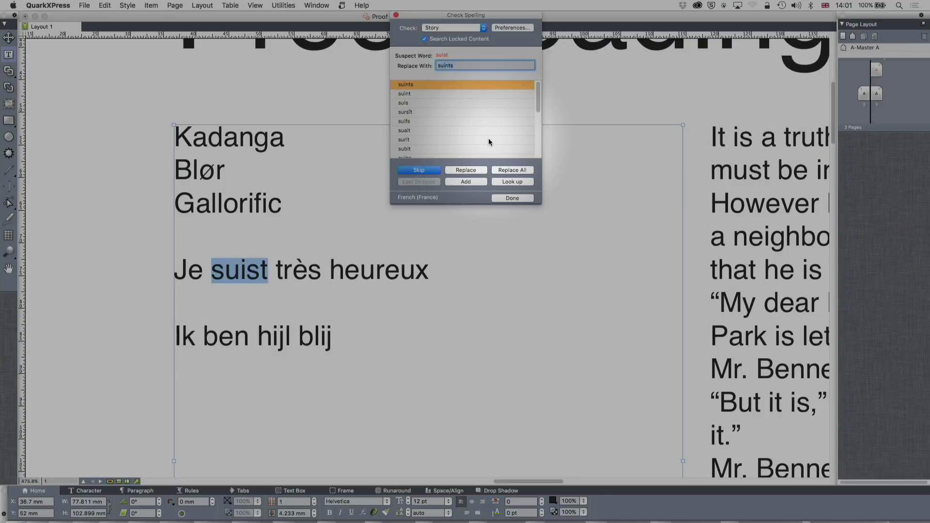
Replace the suspect French word suist with the suggestion "suis".
scroll(488, 138, down, 5)
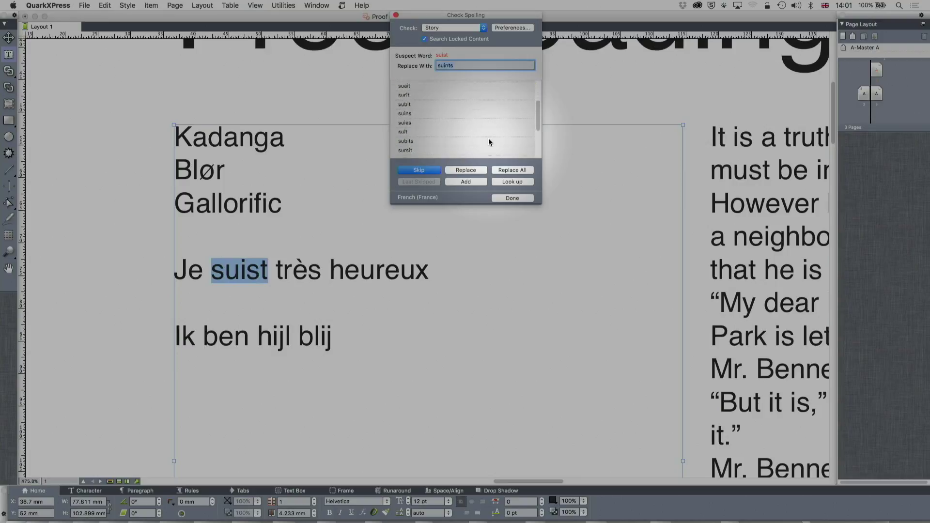
scroll(489, 140, down, 3)
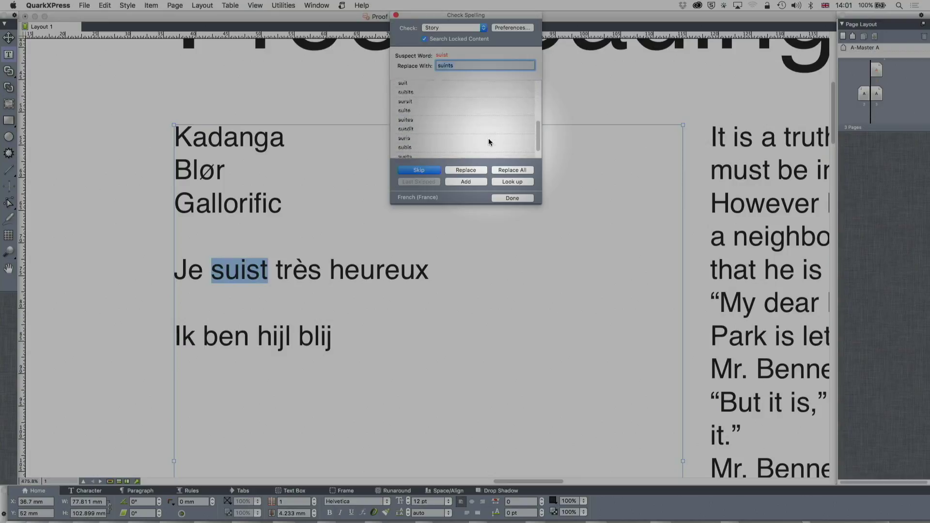
scroll(489, 141, up, 3)
scroll(488, 142, up, 1)
scroll(488, 142, up, 3)
scroll(488, 138, up, 1)
click(406, 103)
click(468, 171)
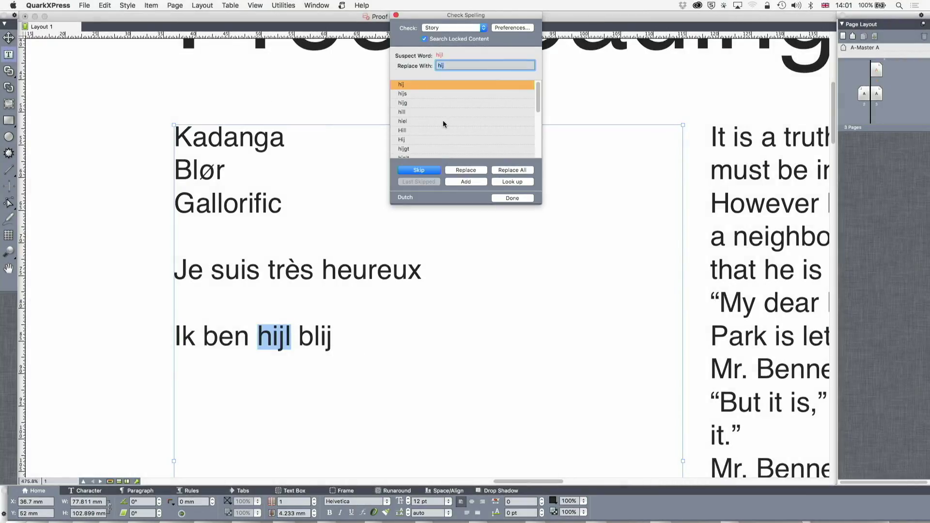
Replace the suspect Dutch word hijl with "heel" and finish the spelling check.
scroll(443, 122, down, 4)
scroll(443, 124, down, 5)
scroll(443, 124, up, 10)
scroll(444, 122, down, 9)
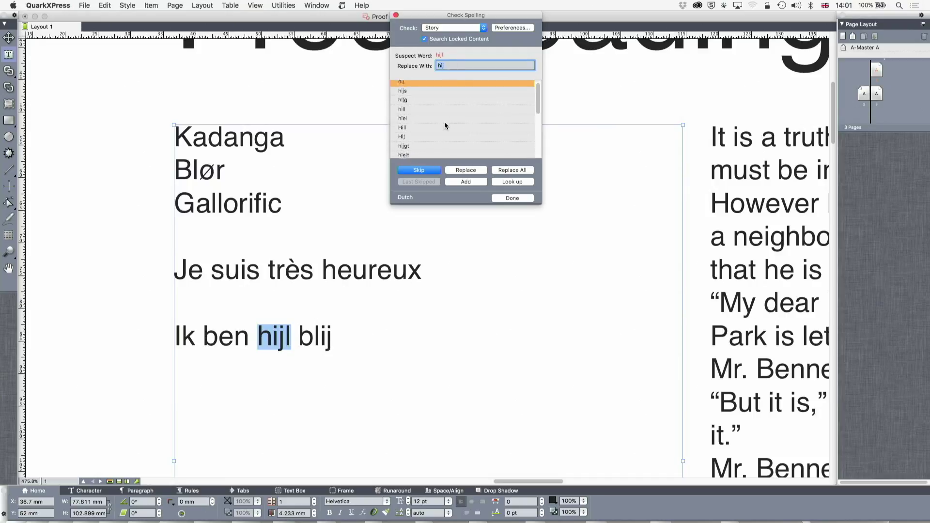
scroll(445, 126, up, 10)
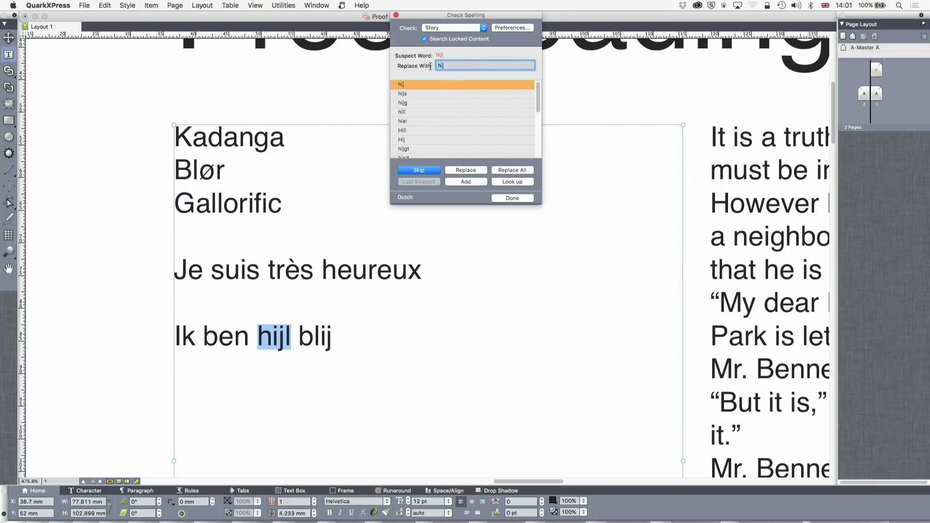
click(466, 171)
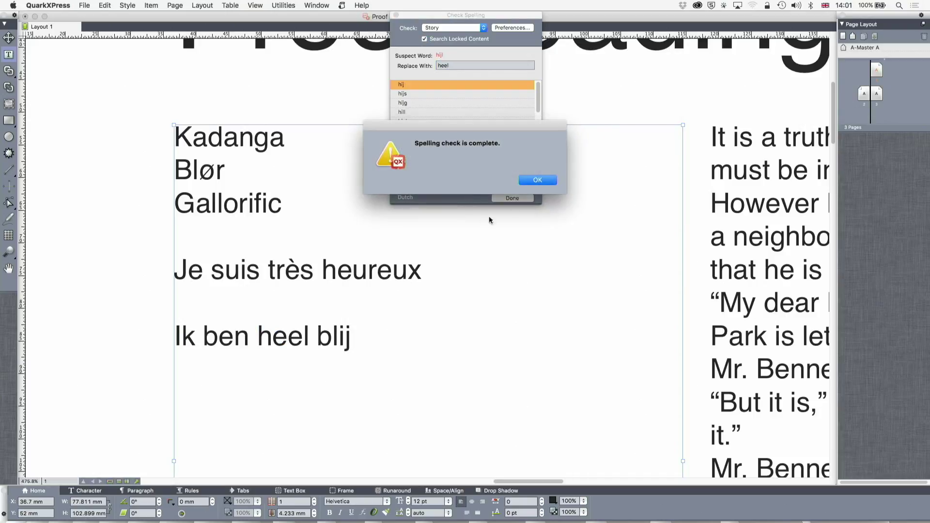
click(526, 182)
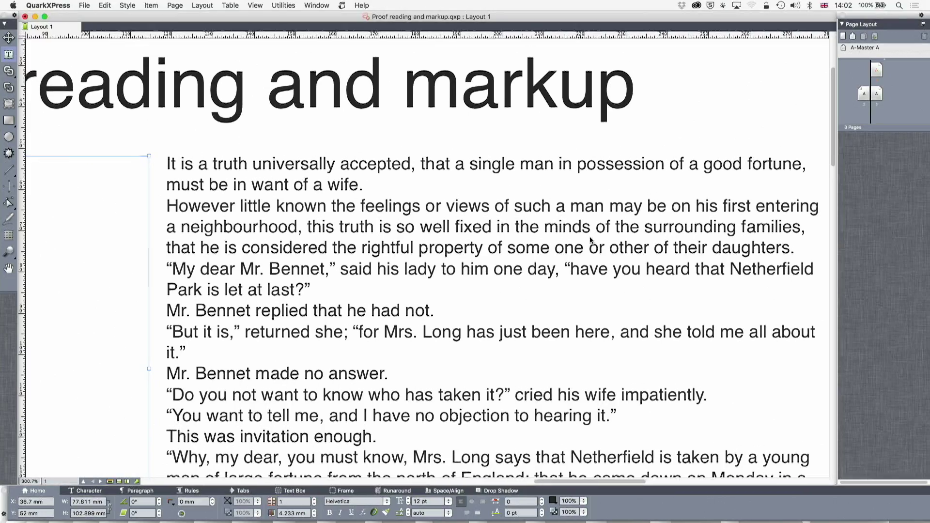
Examine the table of Chicago Manual of Style proofreading marks on page 2, including the deletion, insertion and closing-up symbols.
scroll(590, 241, left, 3)
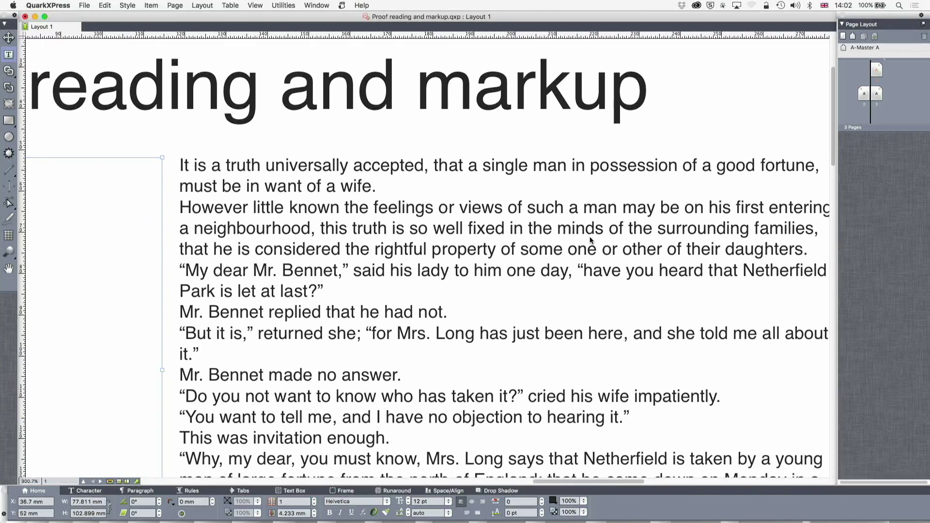
scroll(591, 241, left, 3)
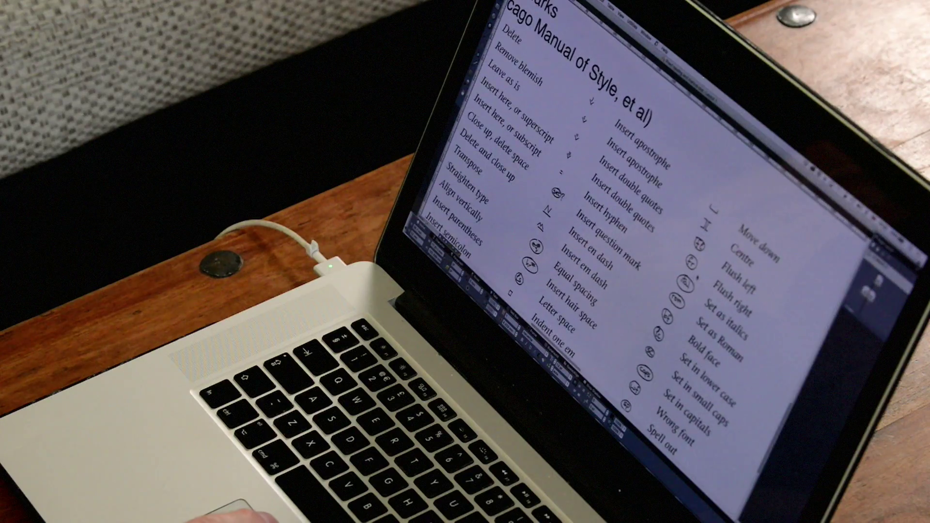
scroll(606, 218, down, 2)
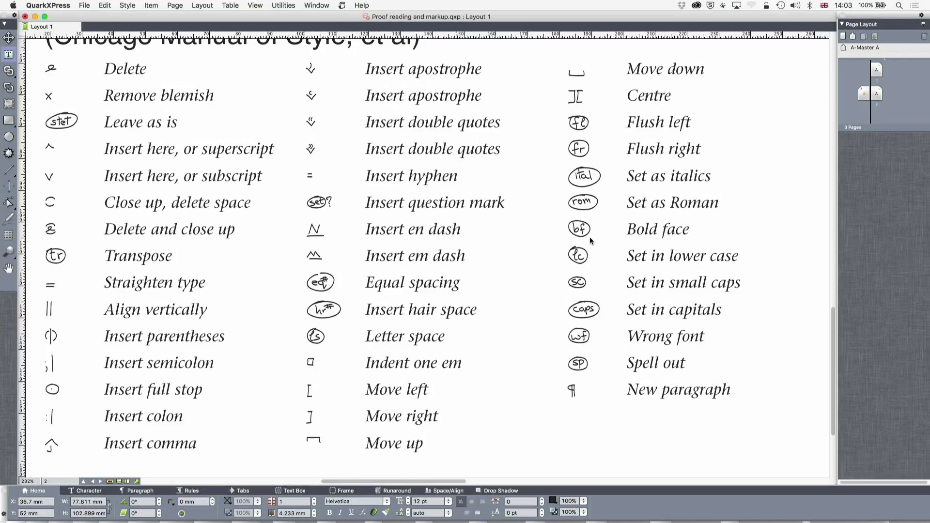
scroll(245, 121, up, 5)
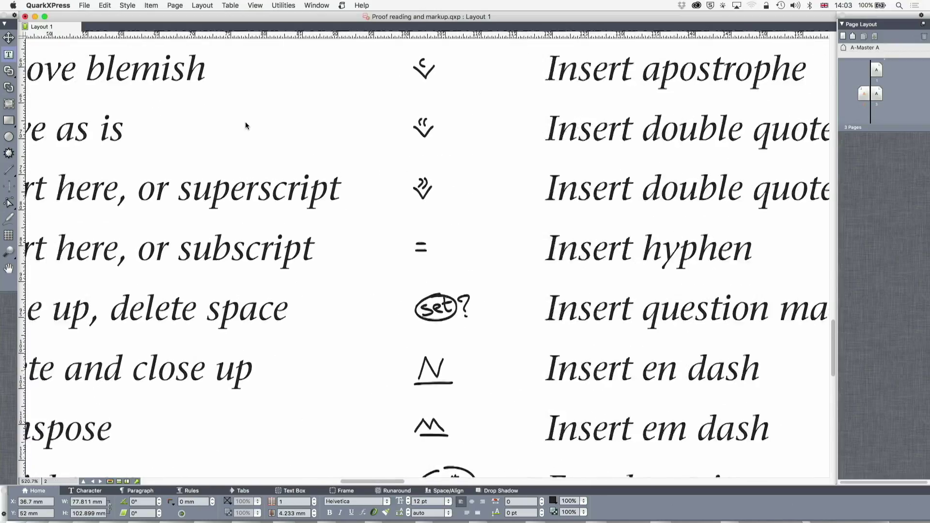
scroll(246, 126, up, 1)
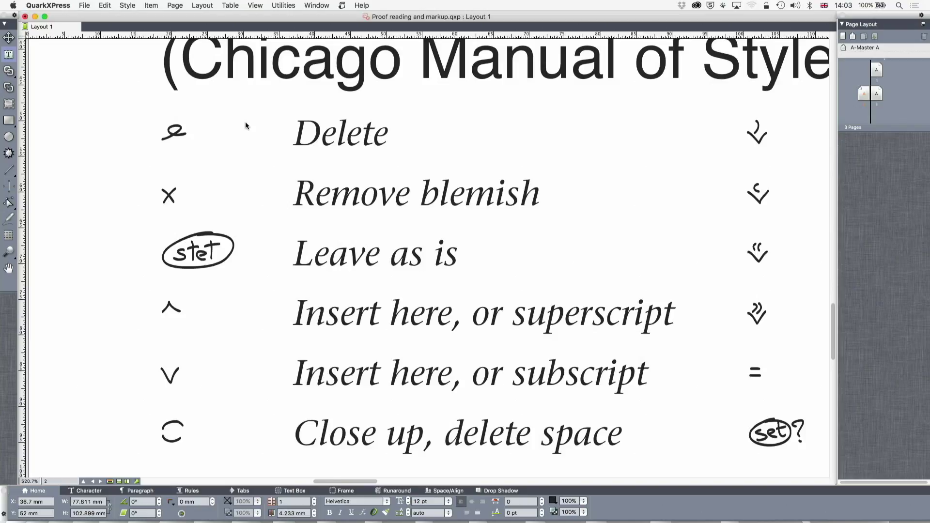
scroll(245, 121, down, 3)
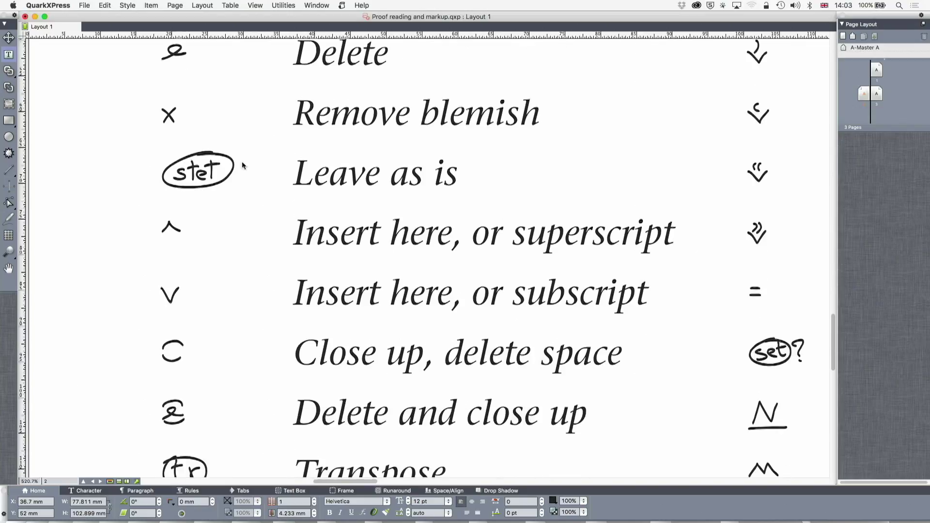
scroll(221, 322, down, 5)
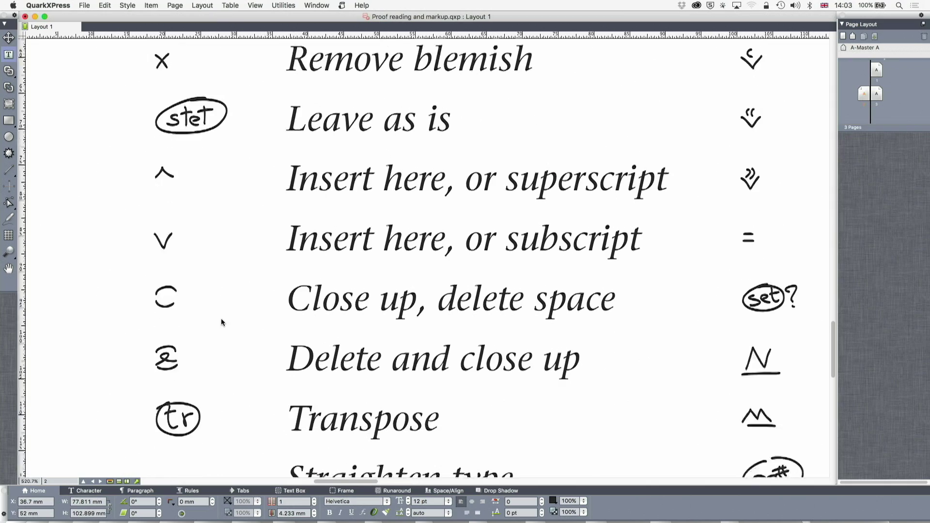
scroll(221, 322, right, 2)
scroll(221, 322, up, 3)
scroll(221, 318, down, 5)
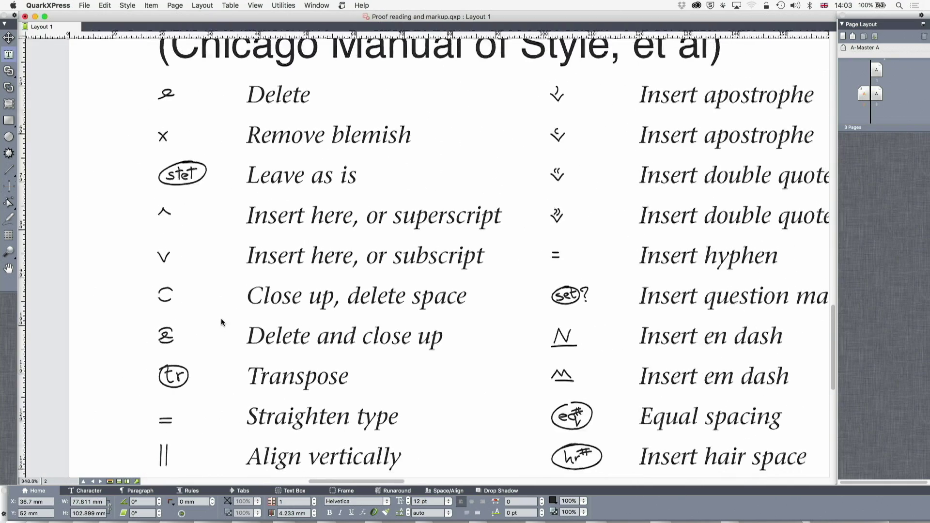
Return to the story on page 1 and display the Redline palette over the layout.
scroll(221, 321, down, 4)
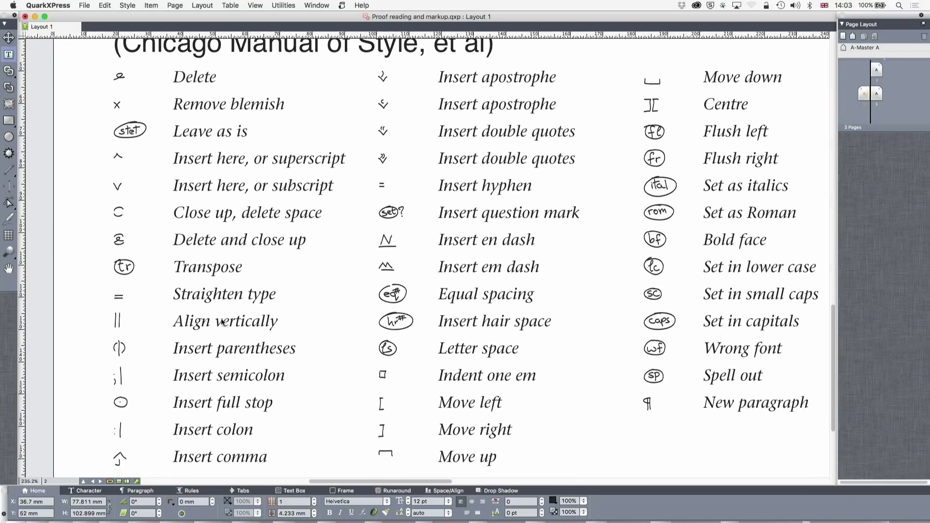
scroll(216, 327, down, 3)
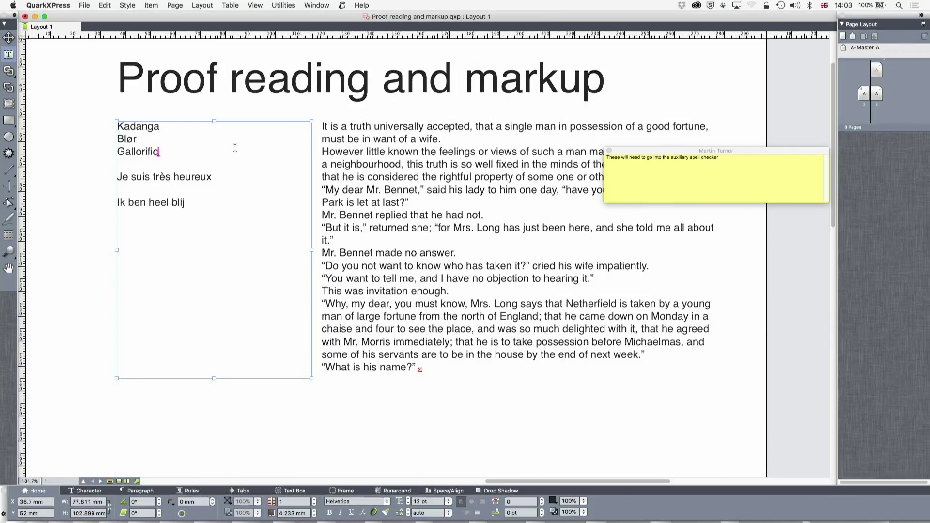
click(317, 5)
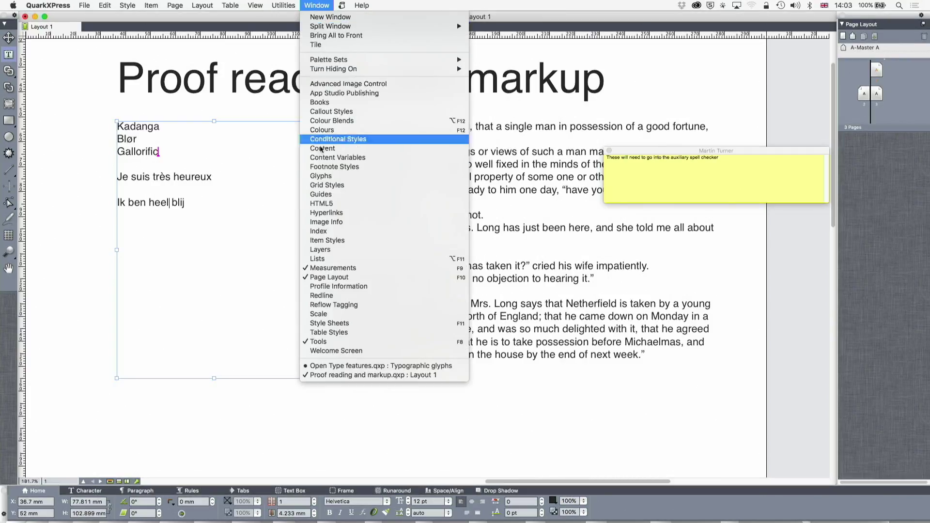
click(342, 297)
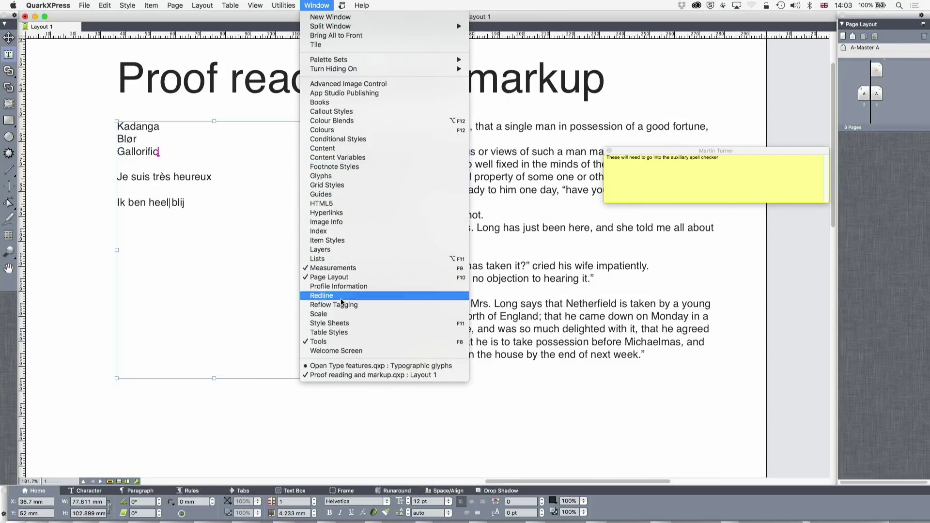
drag(412, 119, 352, 228)
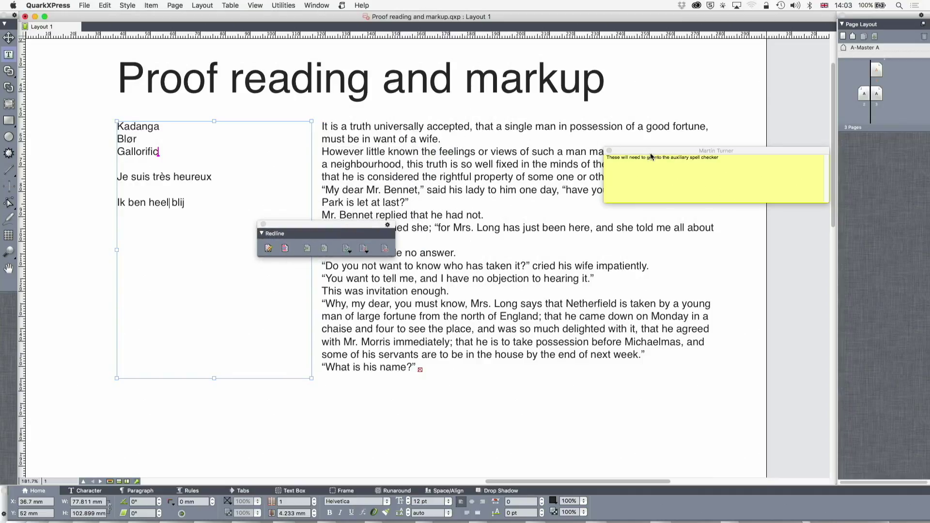
Move the yellow auxiliary spell checker note off the story to the area over the page title, and make it narrower.
drag(645, 151, 710, 192)
drag(357, 228, 292, 255)
drag(714, 193, 82, 78)
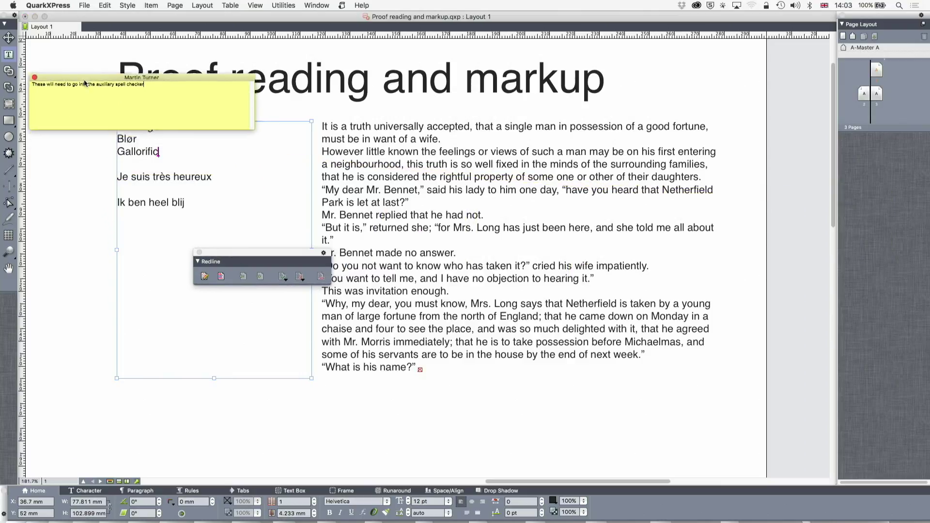
click(430, 152)
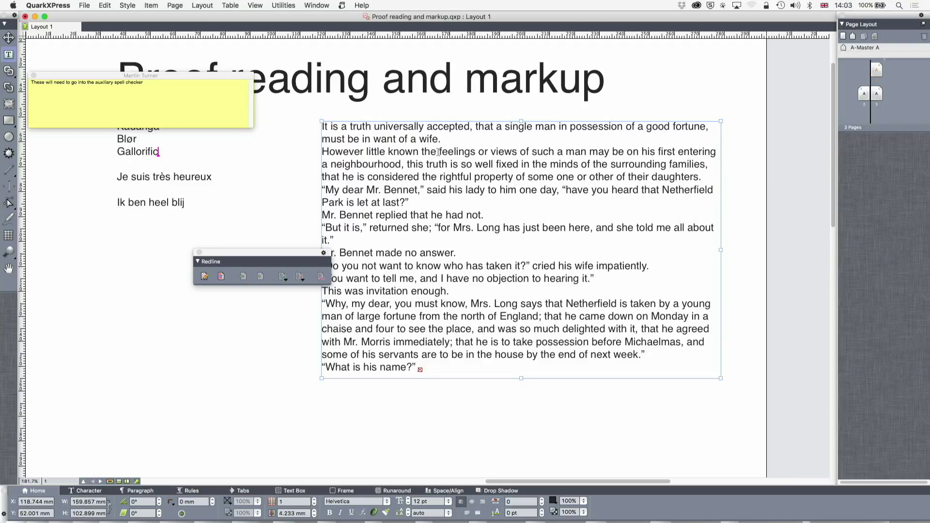
drag(252, 119, 200, 254)
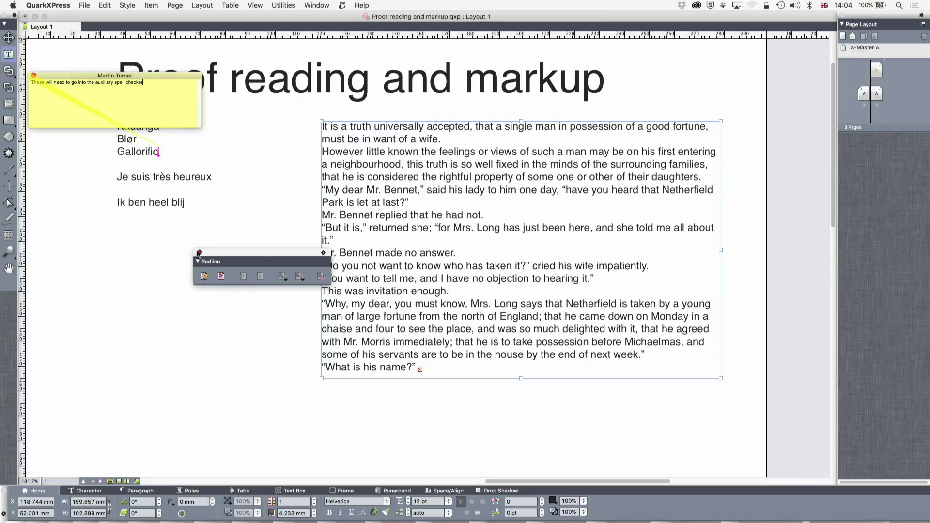
Reopen the Redline palette beside the story and turn on both tracking and highlighting of changes.
click(199, 253)
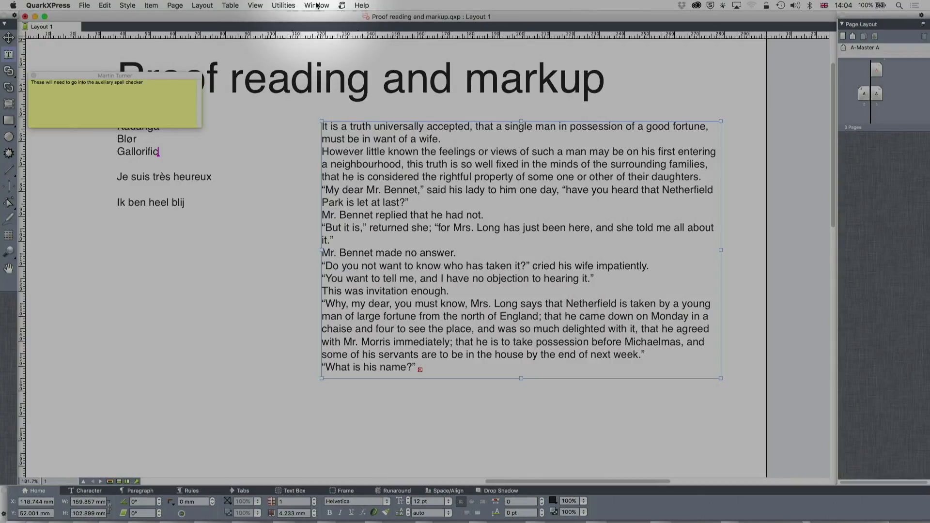
click(316, 6)
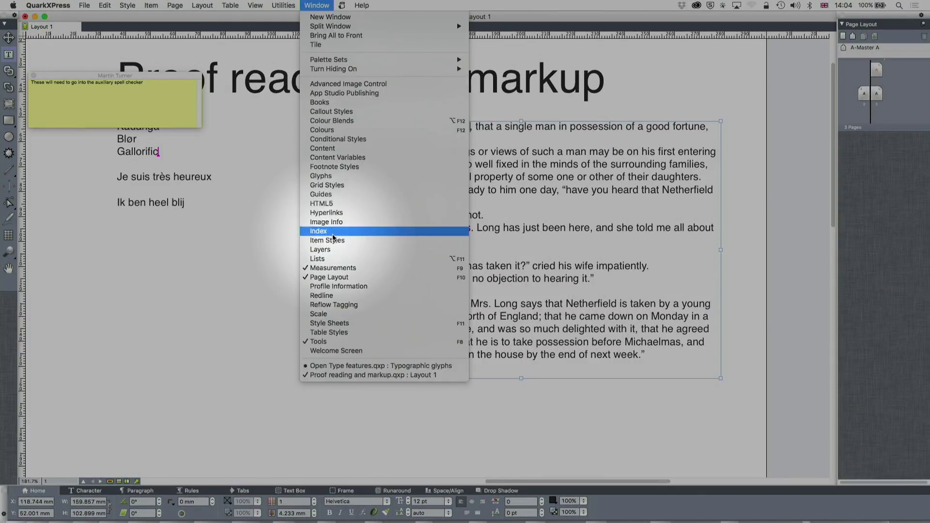
click(326, 295)
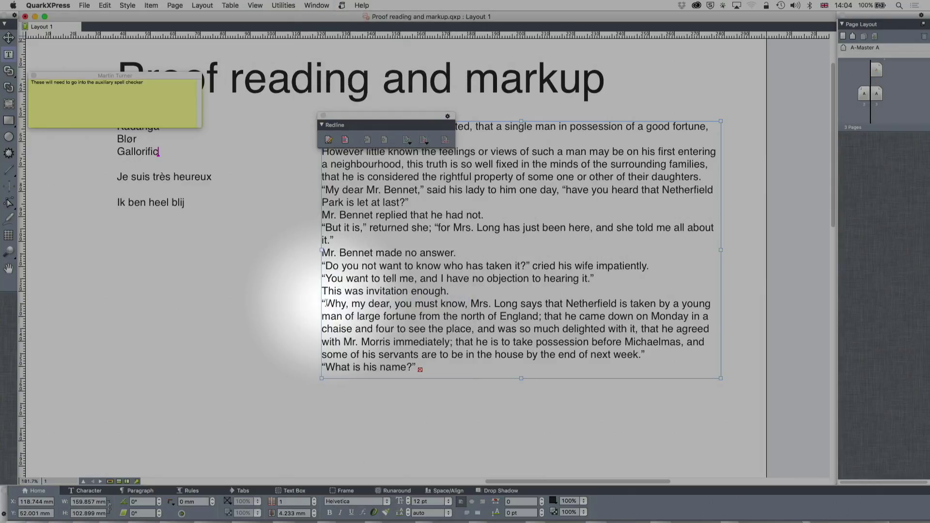
click(328, 141)
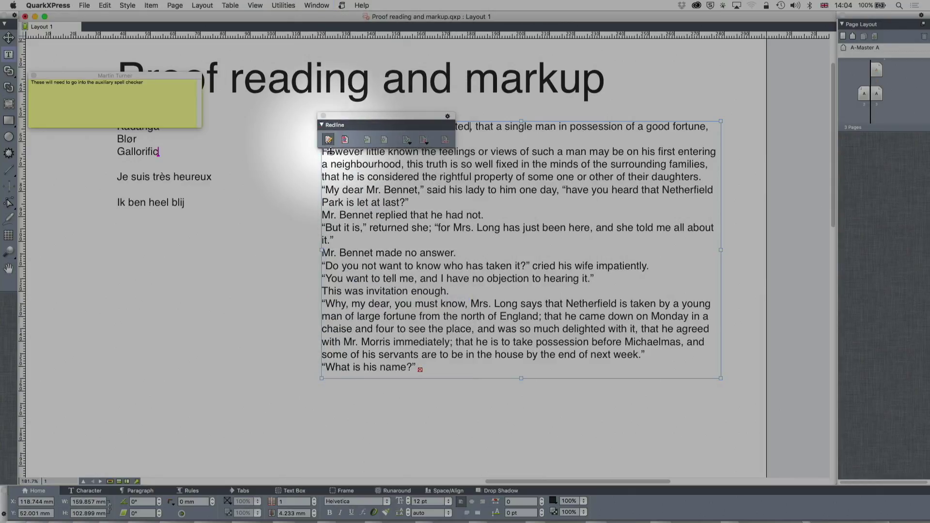
click(345, 141)
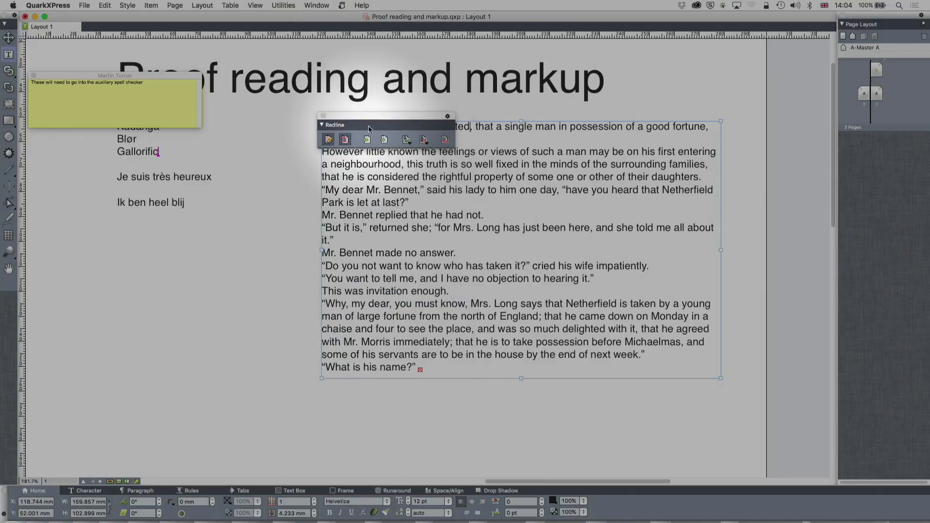
drag(371, 125, 265, 250)
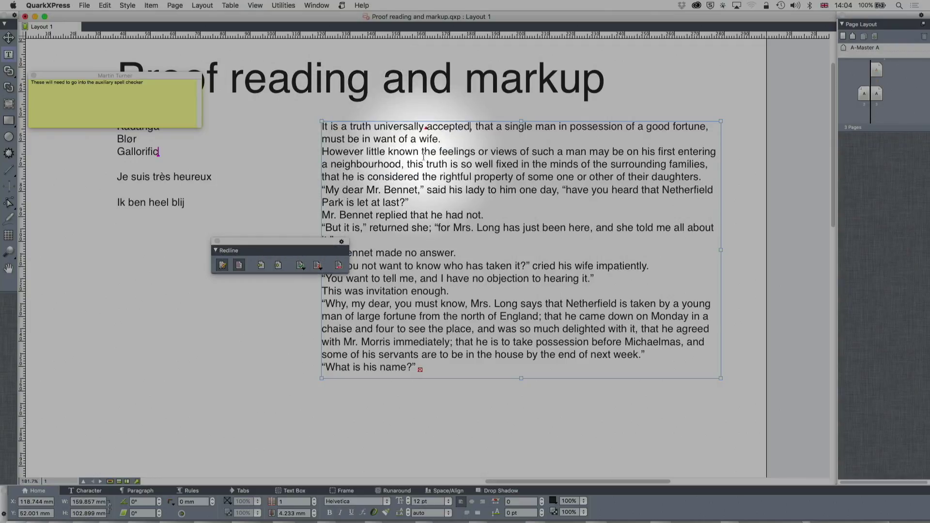
Replace the word "accepted" with "acknowledged" in the first sentence of the story as a tracked change.
double_click(429, 127)
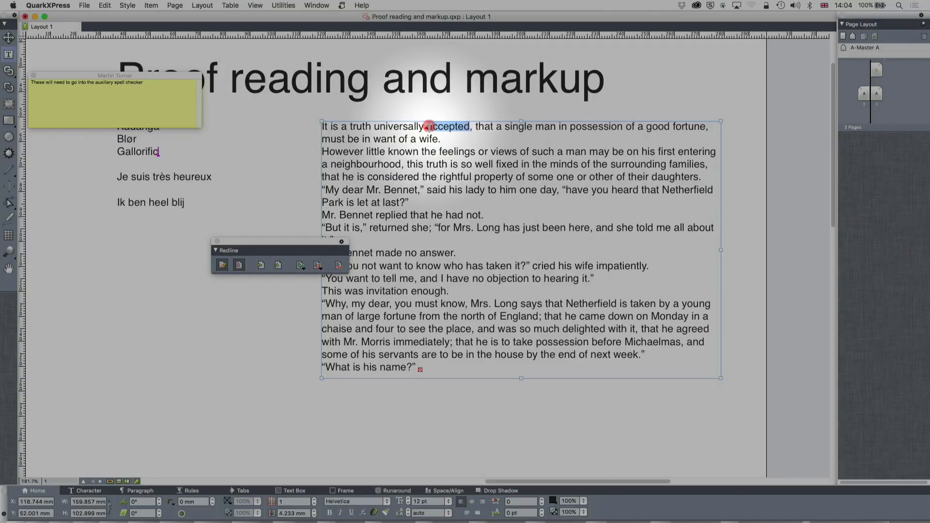
text(acknow)
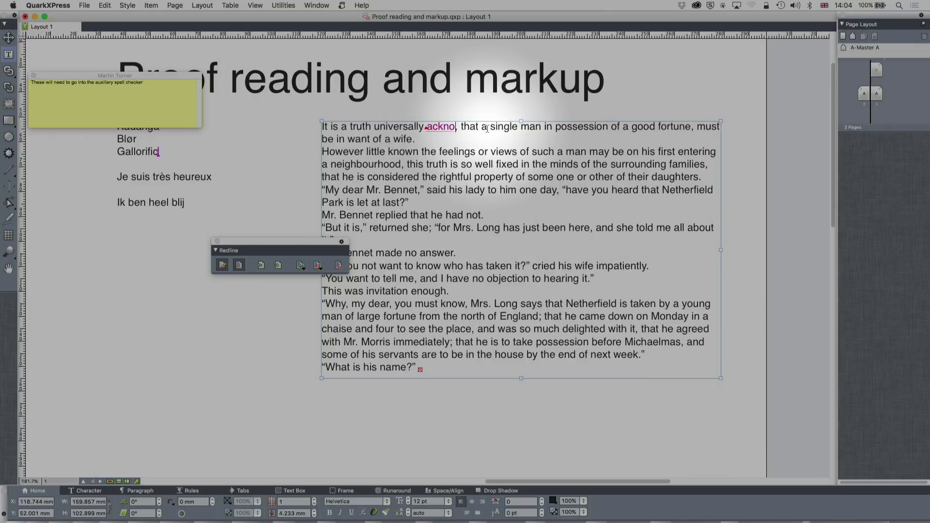
text(ledged)
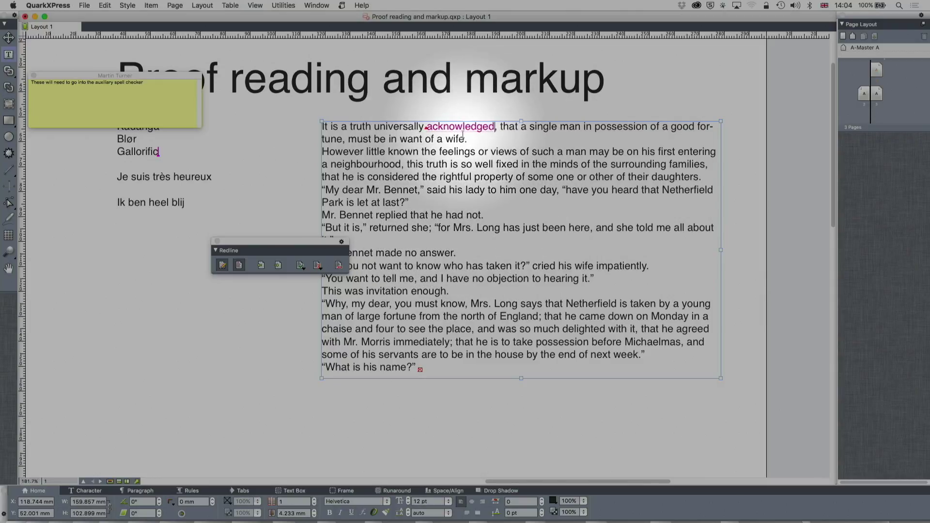
Step through the tracked changes, continuing from the beginning of the story, and accept the deletion just before "acknowledged".
click(262, 267)
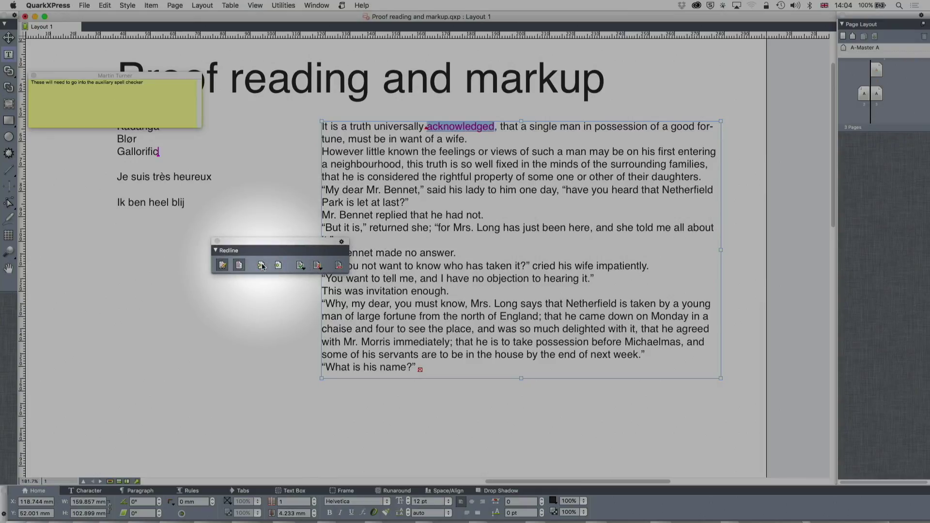
click(277, 265)
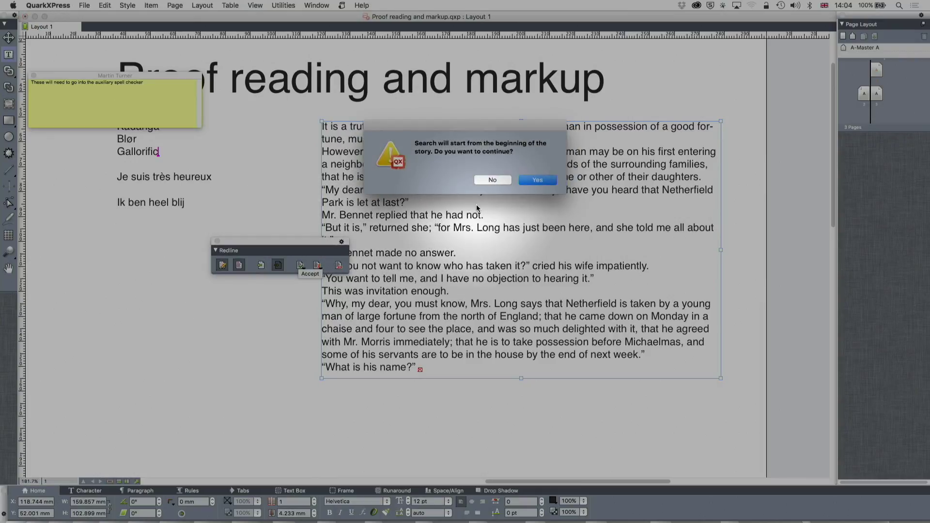
click(538, 179)
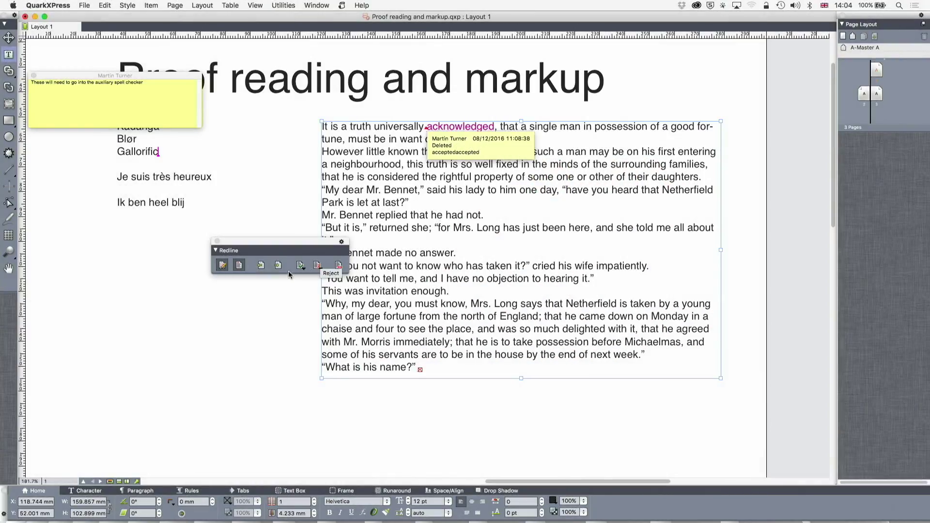
click(303, 270)
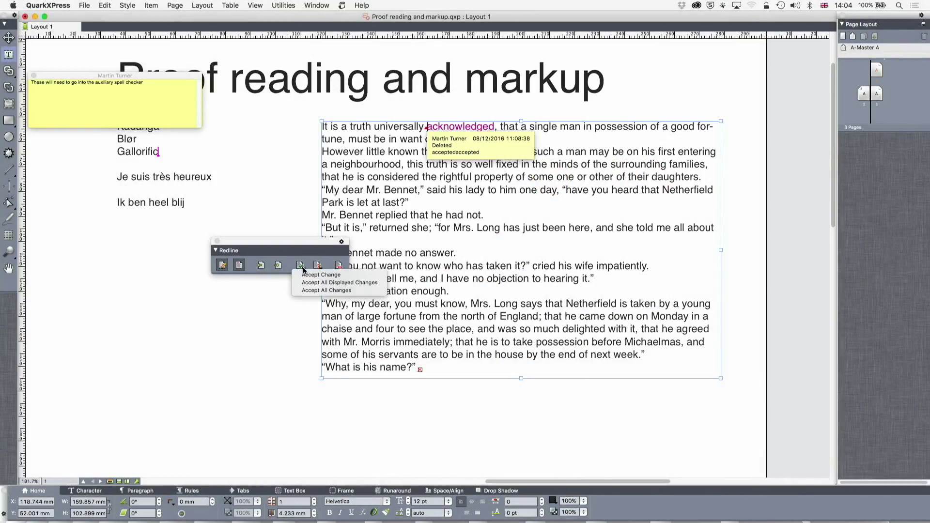
click(303, 277)
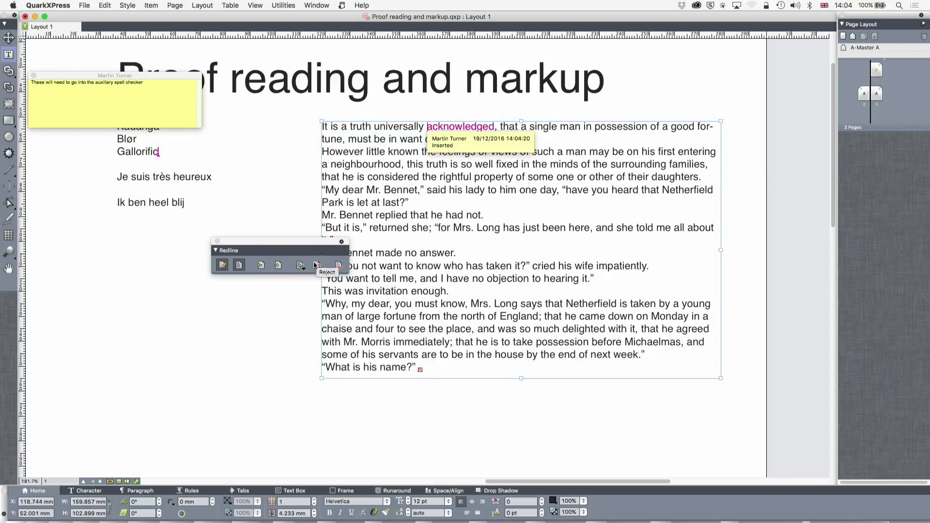
Examine the insertion, deletion and reviewer choices in the View Highlighting Options, and leave them without applying anything.
click(339, 267)
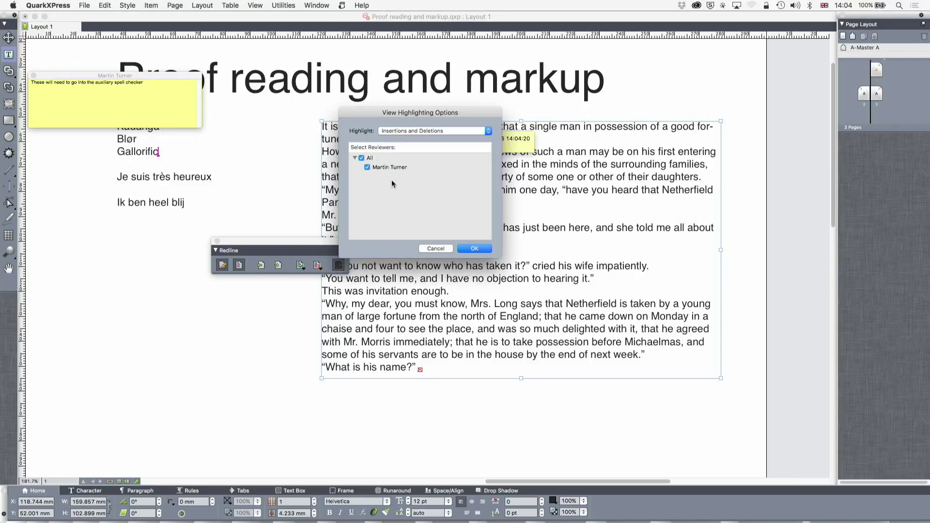
click(422, 130)
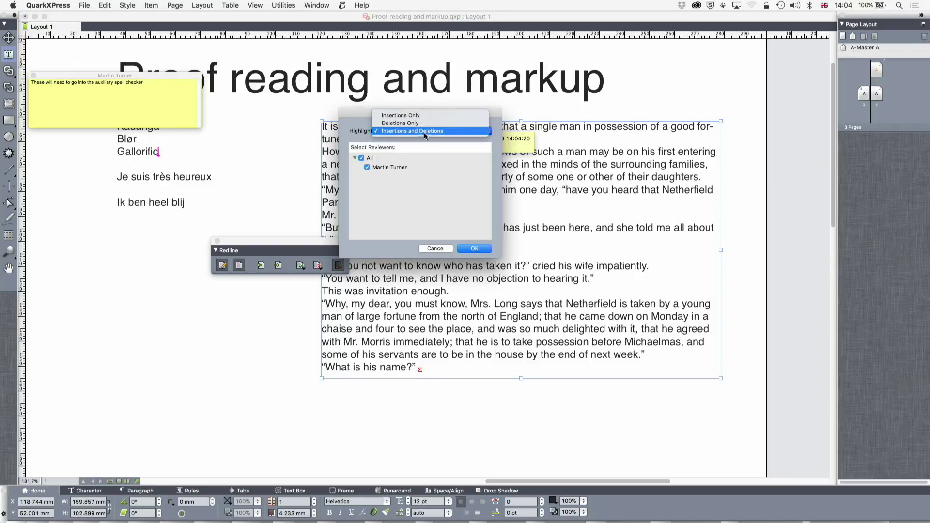
click(422, 129)
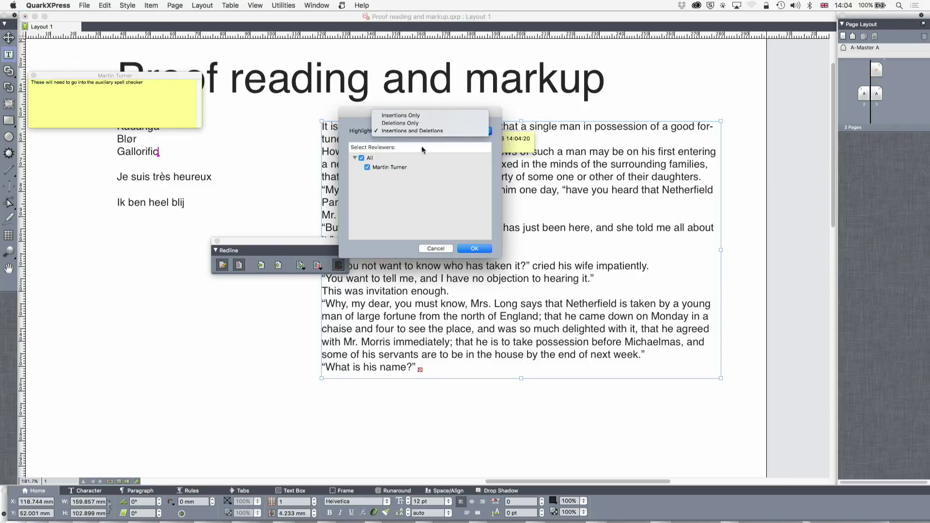
click(436, 248)
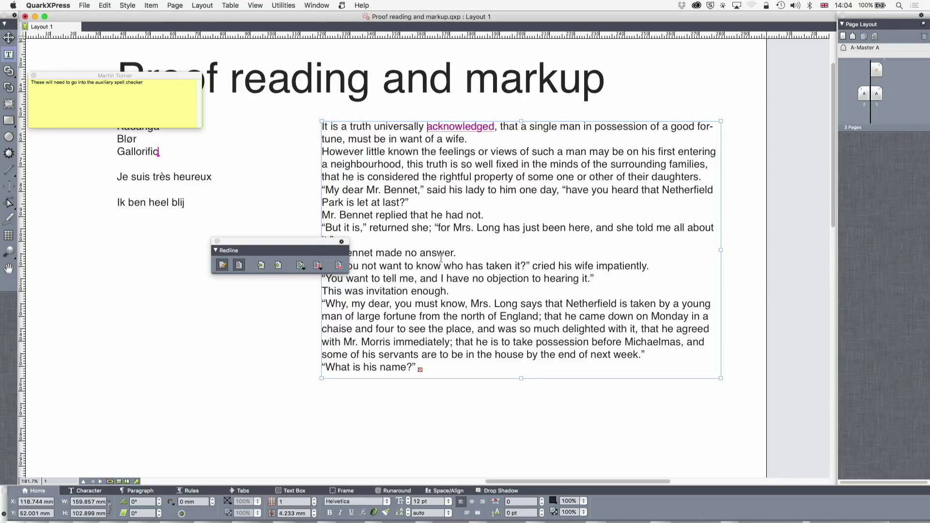